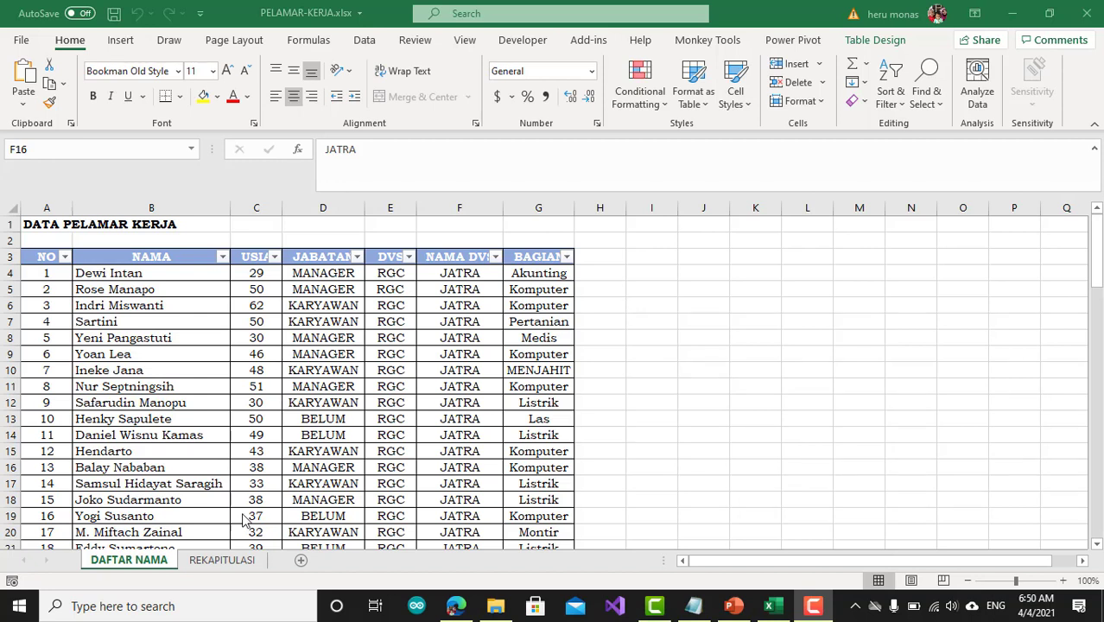
Shrink the expanded formula bar to a single line
{"action": "left_click", "coordinate": [233, 567]}
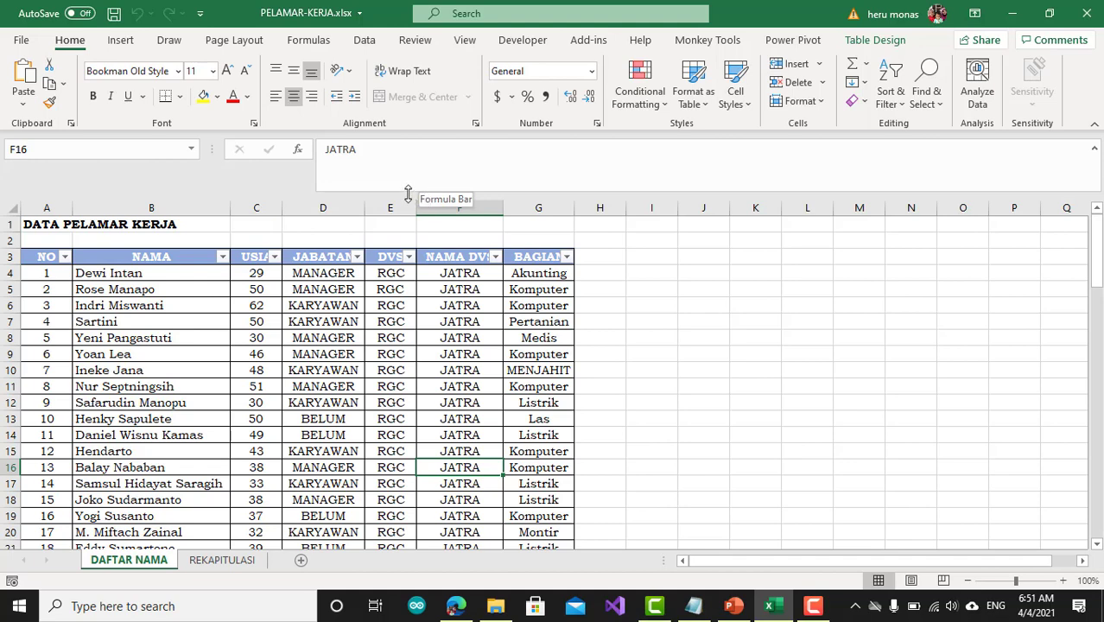
{"action": "left_click_drag", "start_coordinate": [407, 194], "coordinate": [406, 159]}
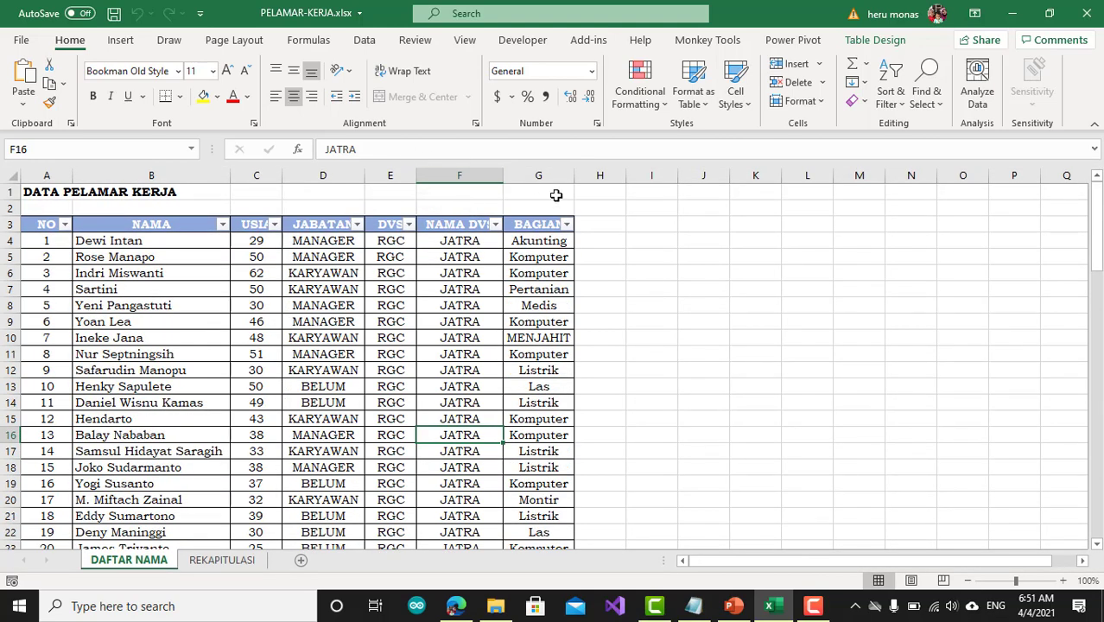
{"action": "left_click", "coordinate": [814, 605]}
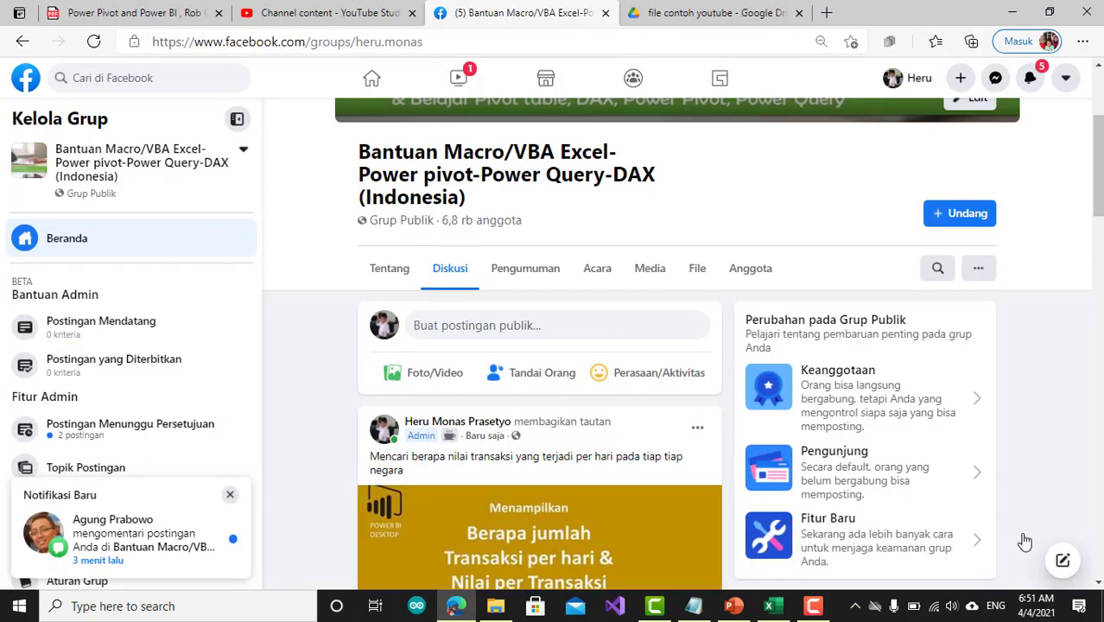
Look over the Excel macro and Power Pivot help group's Facebook page in the browser, and return to the PELAMAR-KERJA.xlsx workbook
{"action": "scroll", "coordinate": [714, 439], "scroll_direction": "up", "scroll_amount": 3}
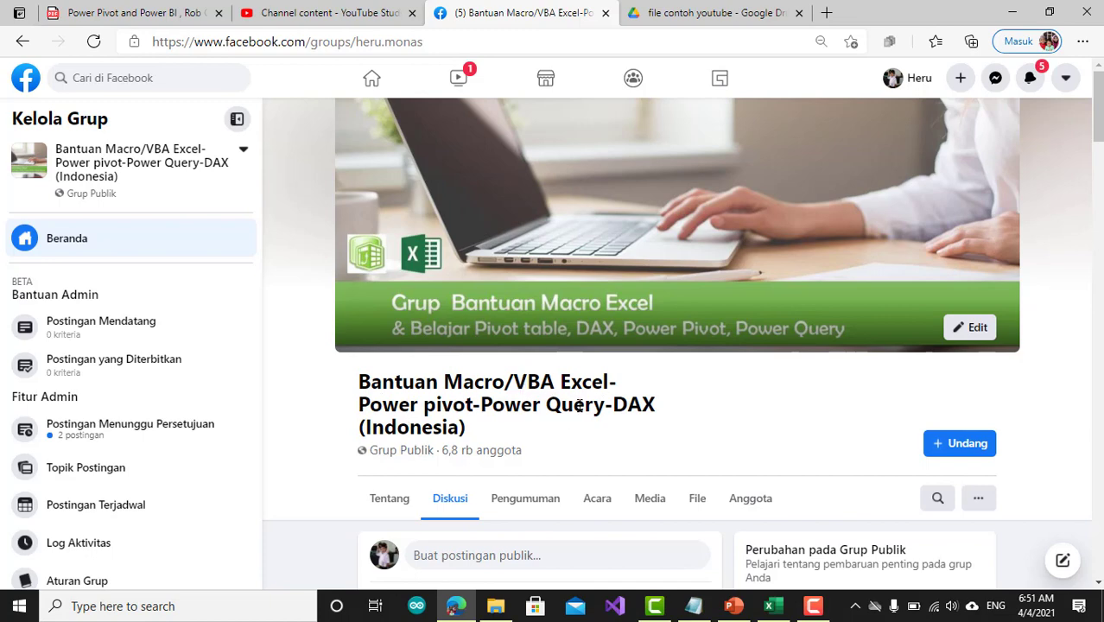
{"action": "scroll", "coordinate": [512, 453], "scroll_direction": "down", "scroll_amount": 3}
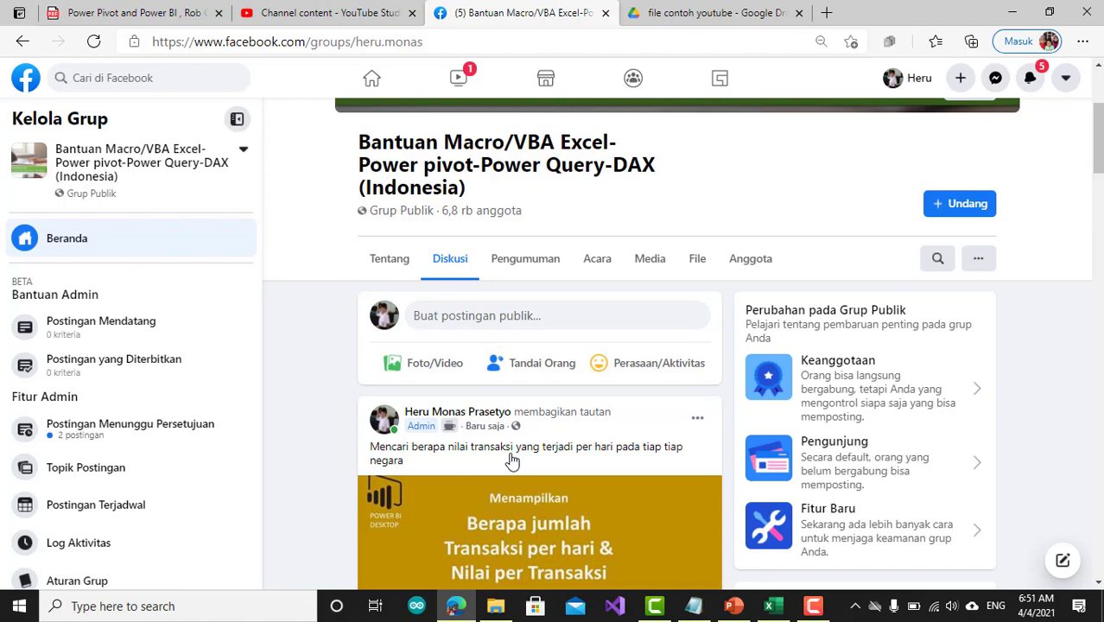
{"action": "left_click", "coordinate": [773, 607]}
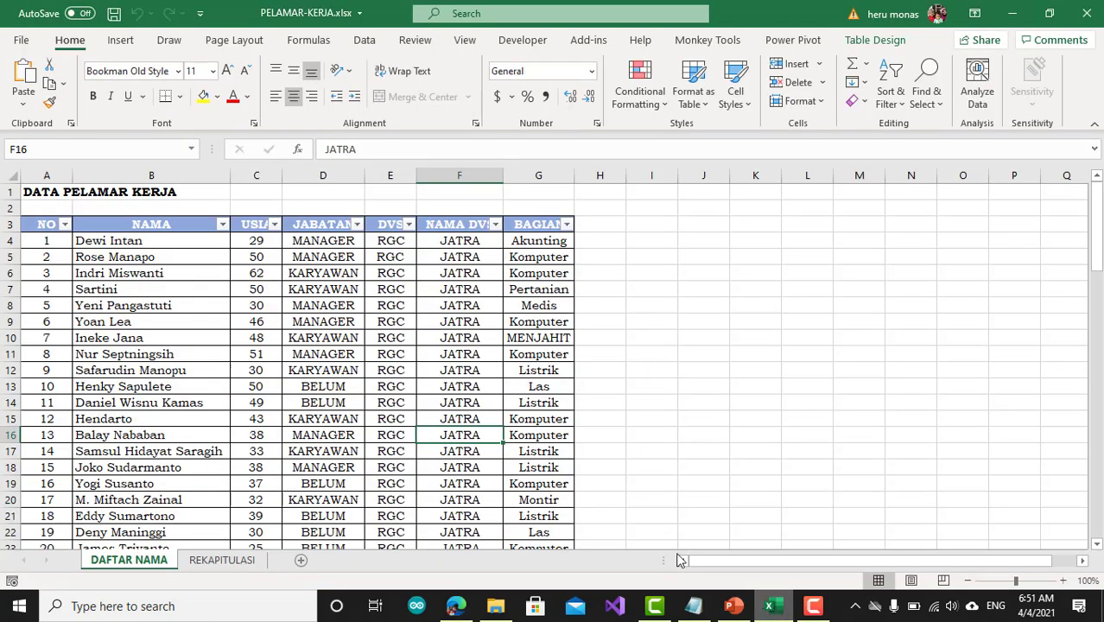
Examine the applicant table on the DAFTAR NAMA sheet, from its NO, NAMA and USIA headers down to the last record
{"action": "left_click", "coordinate": [266, 323]}
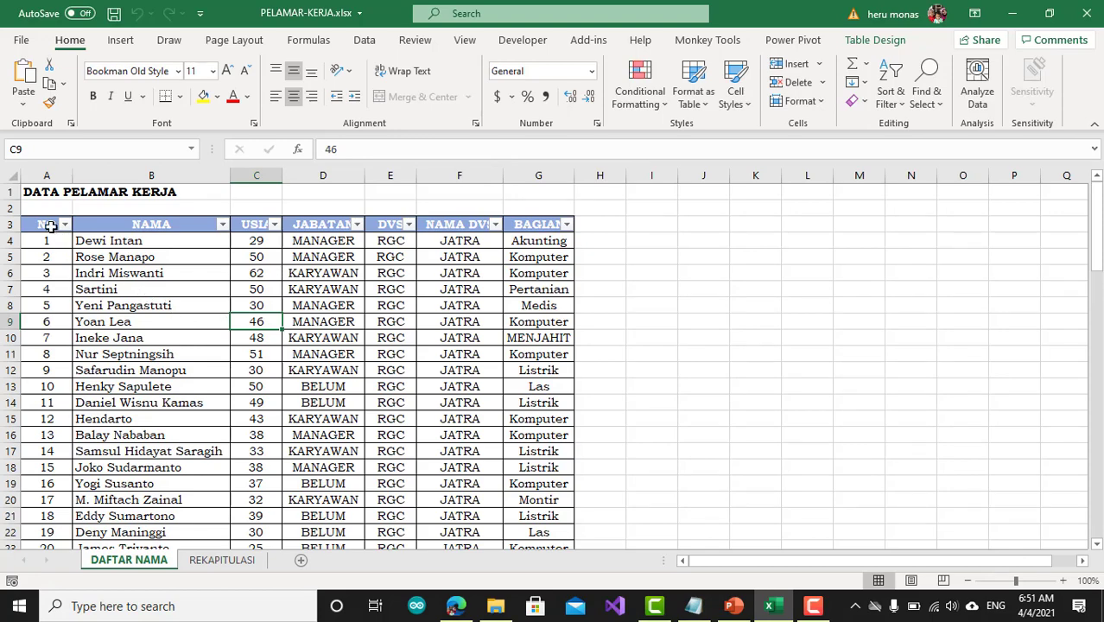
{"action": "left_click_drag", "start_coordinate": [51, 226], "coordinate": [259, 224]}
{"action": "scroll", "coordinate": [332, 298], "scroll_direction": "down", "scroll_amount": 1}
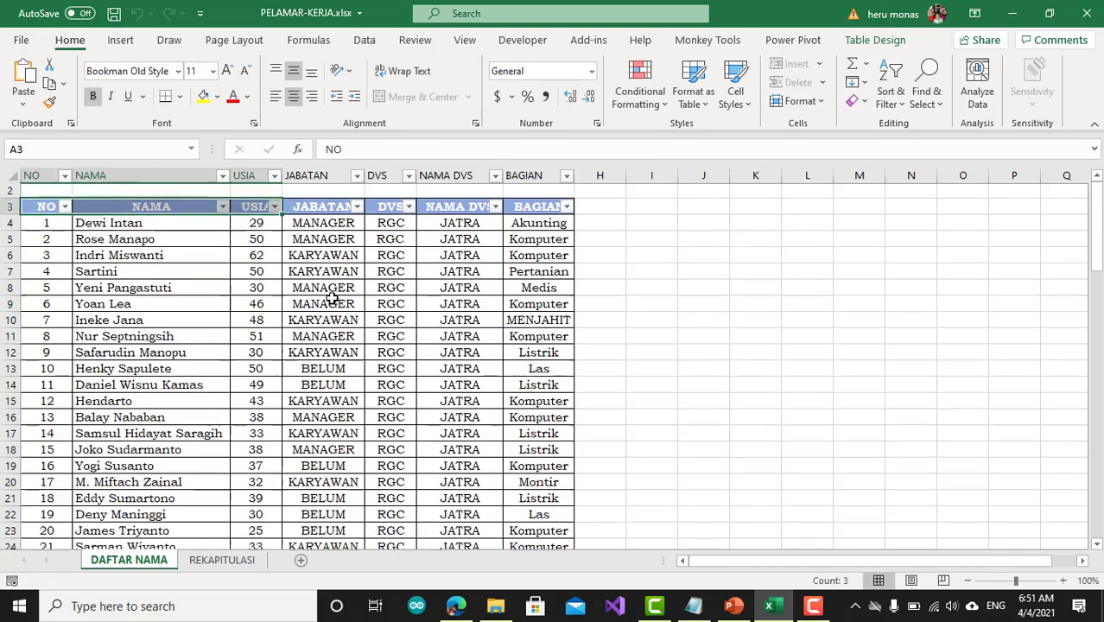
{"action": "scroll", "coordinate": [333, 298], "scroll_direction": "down", "scroll_amount": 18}
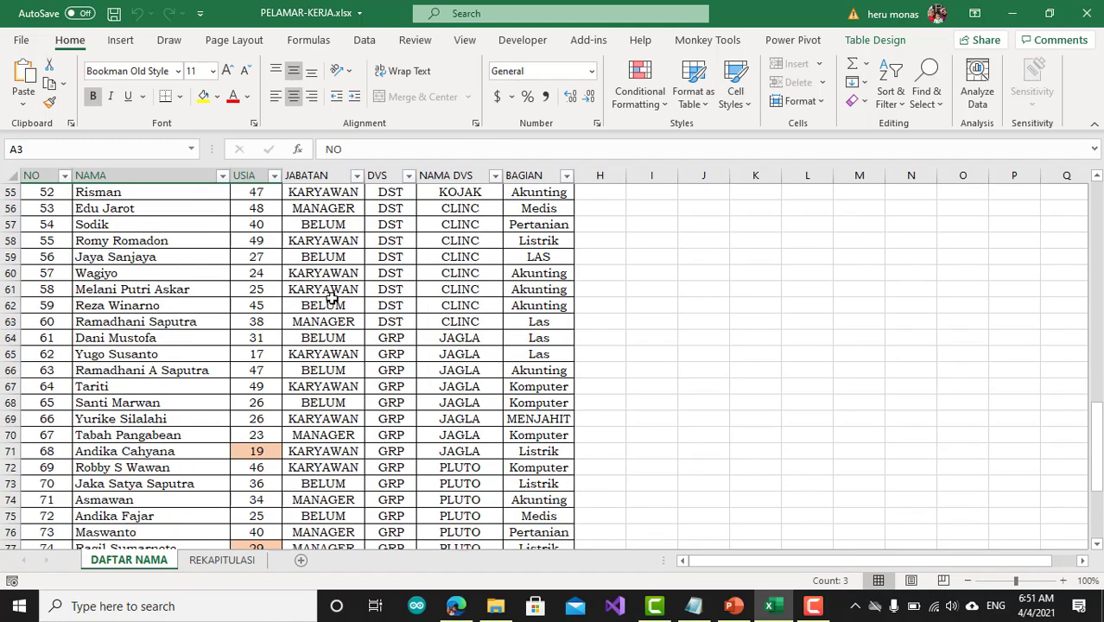
{"action": "scroll", "coordinate": [333, 298], "scroll_direction": "down", "scroll_amount": 6}
{"action": "scroll", "coordinate": [332, 294], "scroll_direction": "up", "scroll_amount": 8}
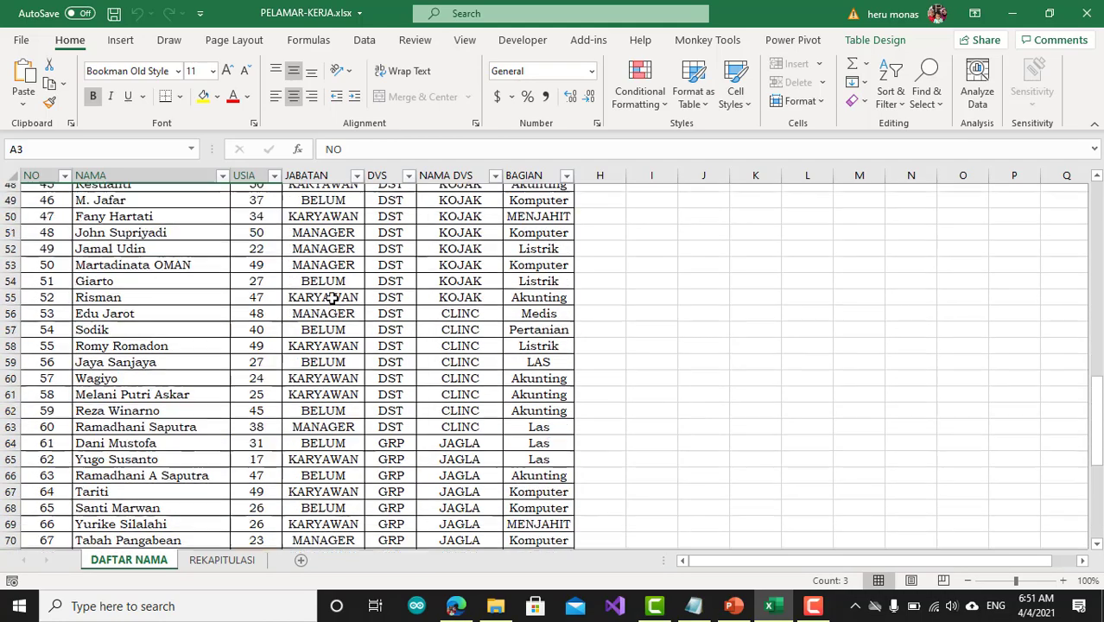
{"action": "scroll", "coordinate": [156, 255], "scroll_direction": "down", "scroll_amount": 6}
{"action": "scroll", "coordinate": [154, 339], "scroll_direction": "down", "scroll_amount": 4}
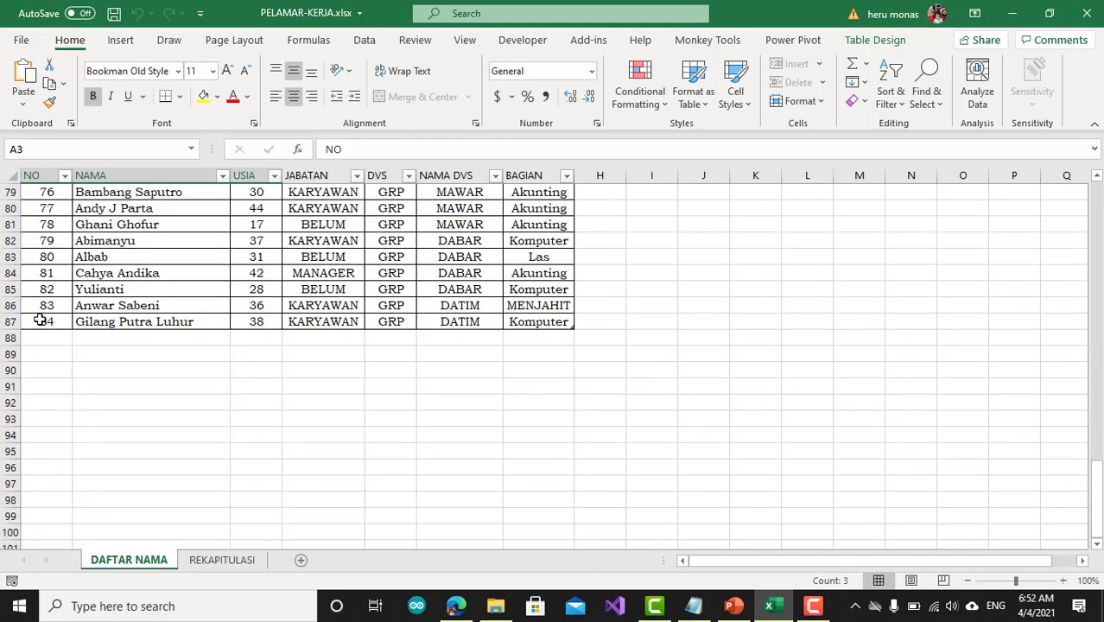
{"action": "left_click", "coordinate": [44, 321]}
{"action": "left_click", "coordinate": [264, 321]}
{"action": "scroll", "coordinate": [262, 318], "scroll_direction": "up", "scroll_amount": 12}
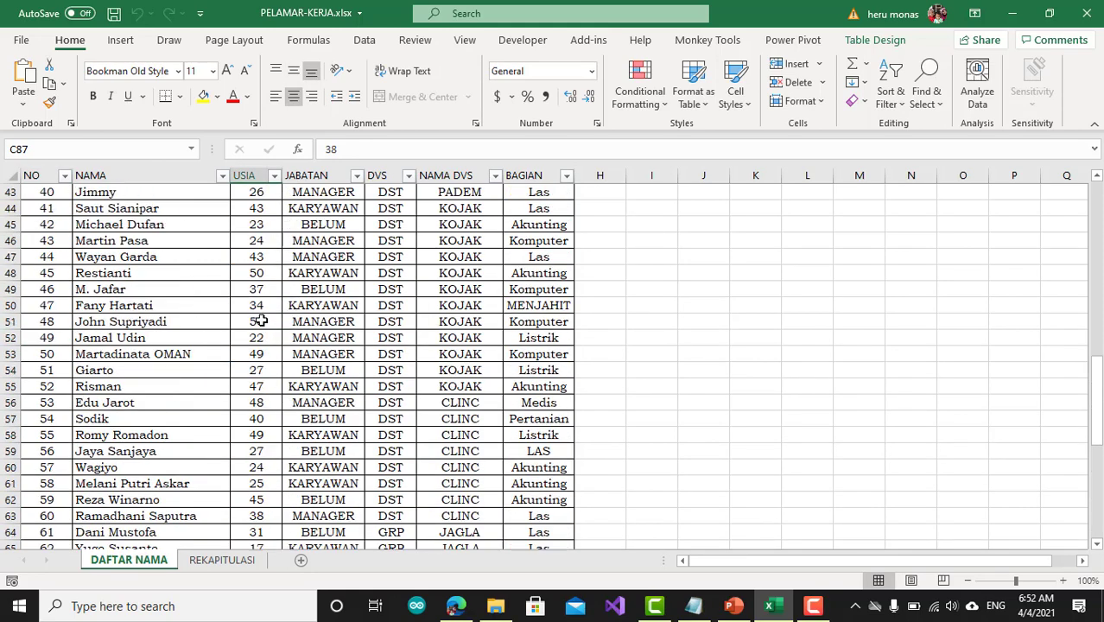
Examine the REKAPITULASI sheet's layout for experienced and inexperienced applicants, including the DST rows, the section headings and the ≤30 and >30 age groups
{"action": "left_click", "coordinate": [222, 559]}
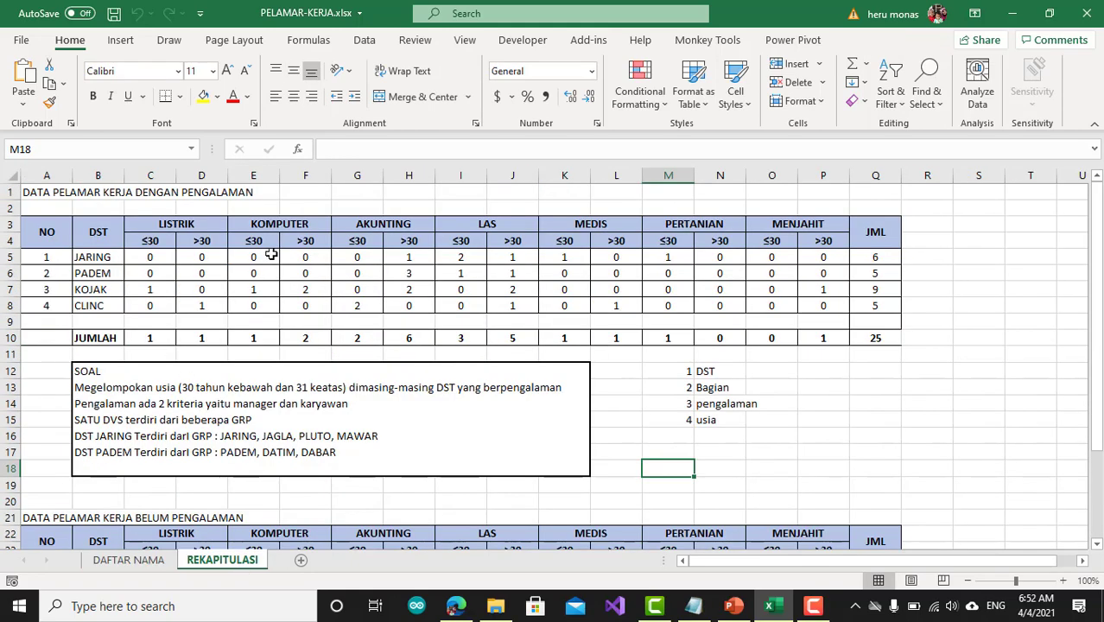
{"action": "left_click", "coordinate": [45, 193]}
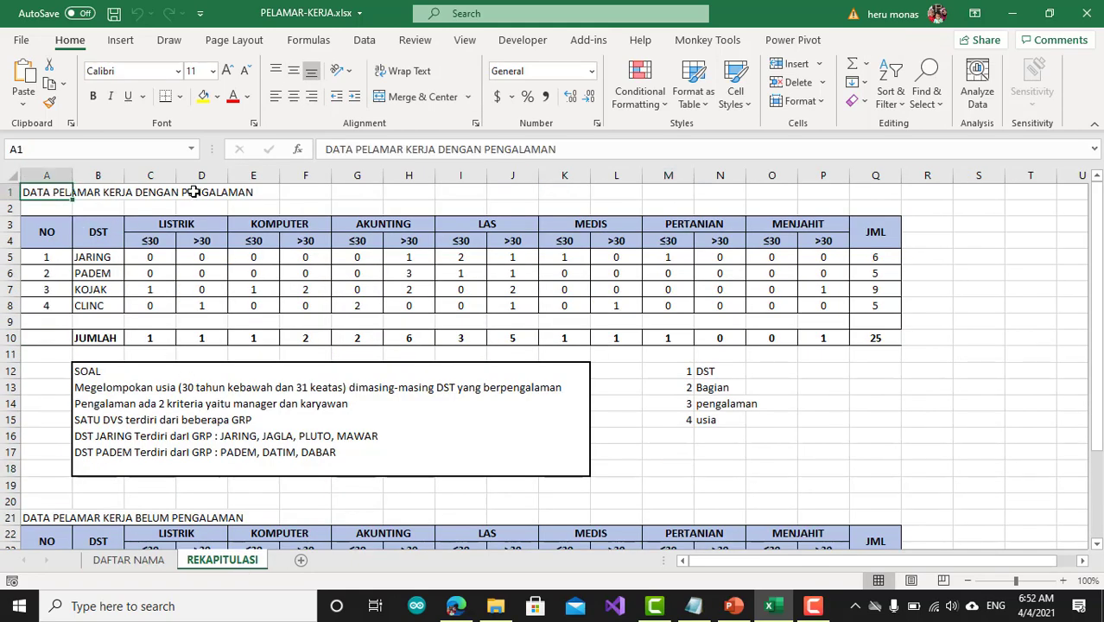
{"action": "left_click", "coordinate": [94, 238]}
{"action": "left_click", "coordinate": [183, 227]}
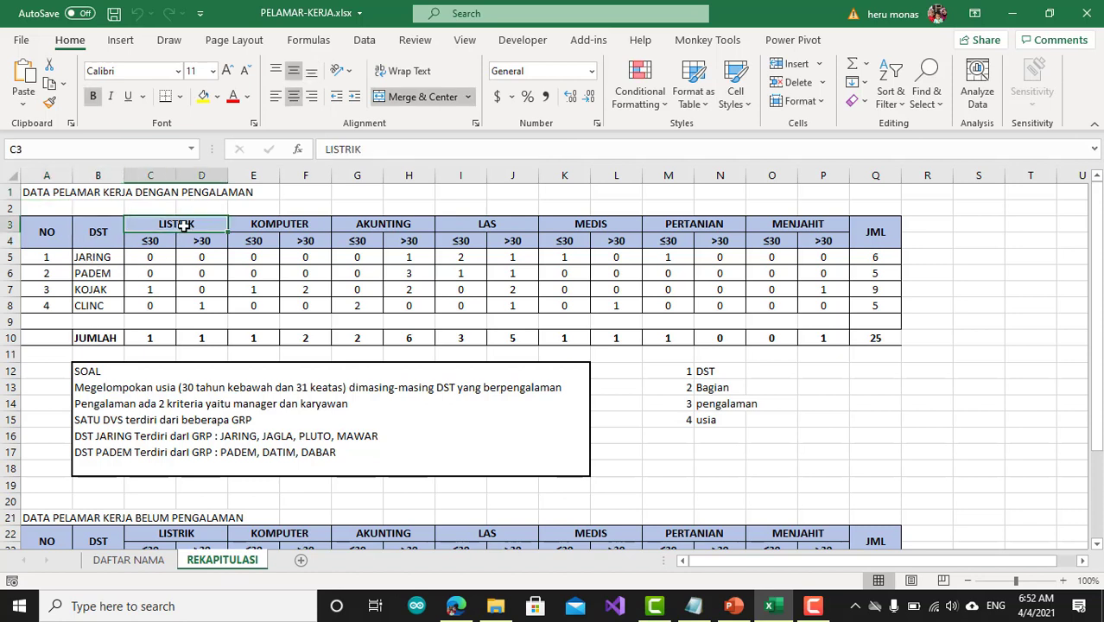
{"action": "left_click", "coordinate": [154, 242]}
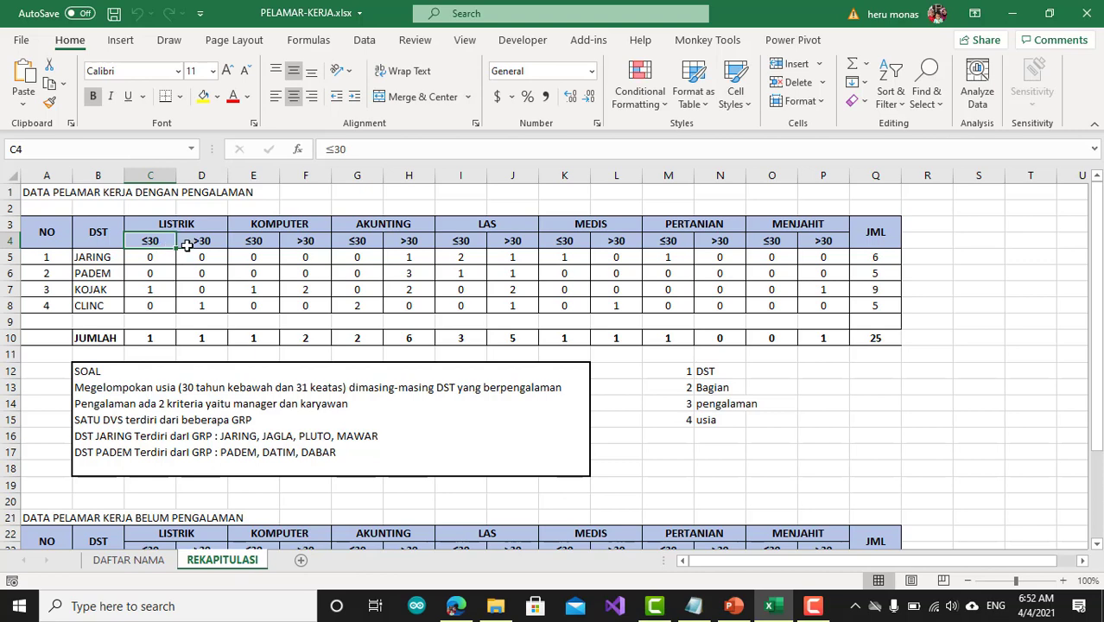
{"action": "scroll", "coordinate": [297, 493], "scroll_direction": "down", "scroll_amount": 1}
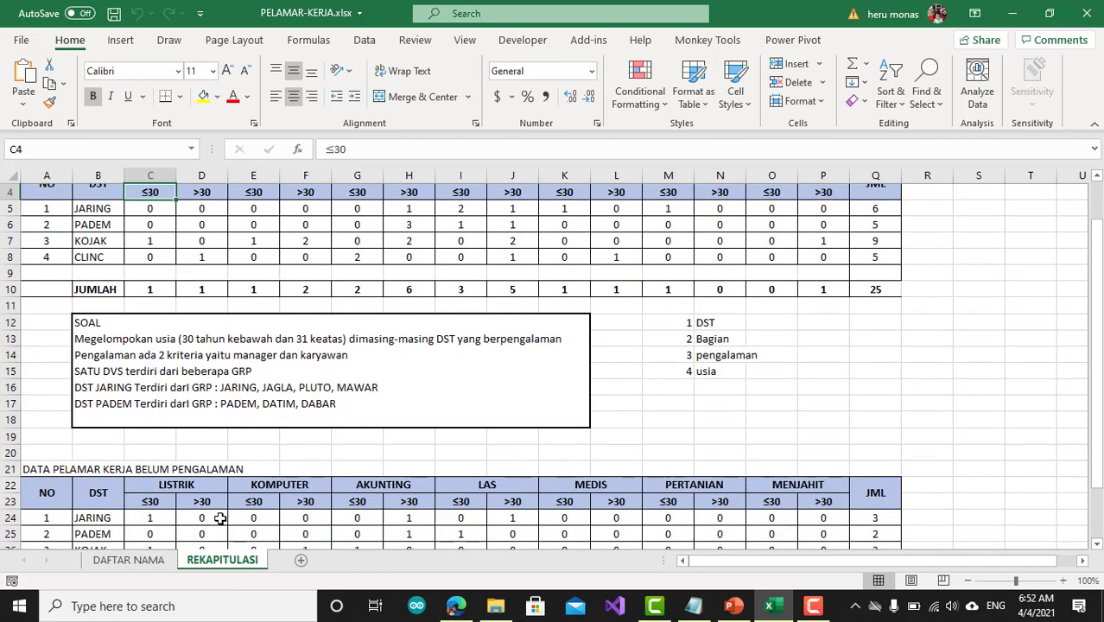
{"action": "scroll", "coordinate": [288, 453], "scroll_direction": "up", "scroll_amount": 1}
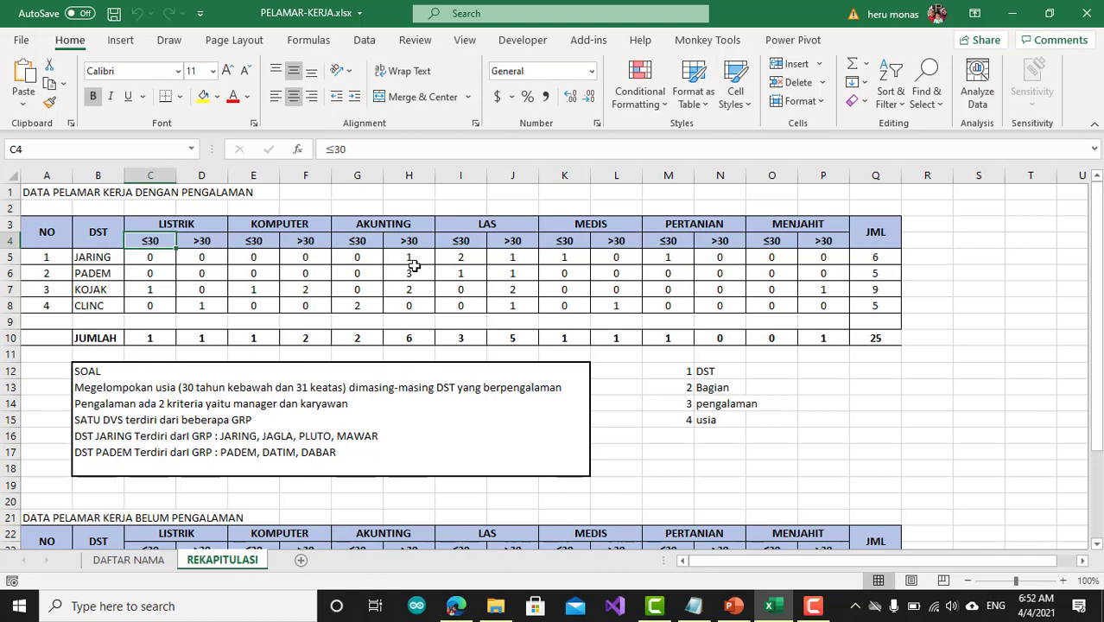
Select the whole applicant table with its headers on the DAFTAR NAMA sheet and view the available Format as Table styles
{"action": "left_click", "coordinate": [143, 566]}
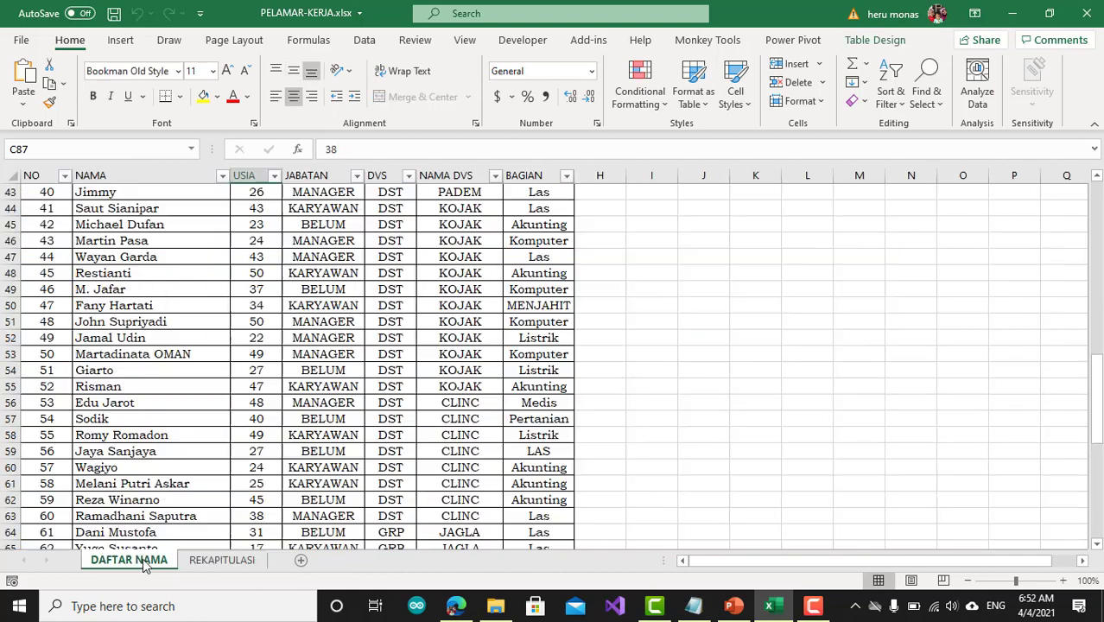
{"action": "left_click", "coordinate": [301, 357]}
{"action": "scroll", "coordinate": [300, 356], "scroll_direction": "up", "scroll_amount": 14}
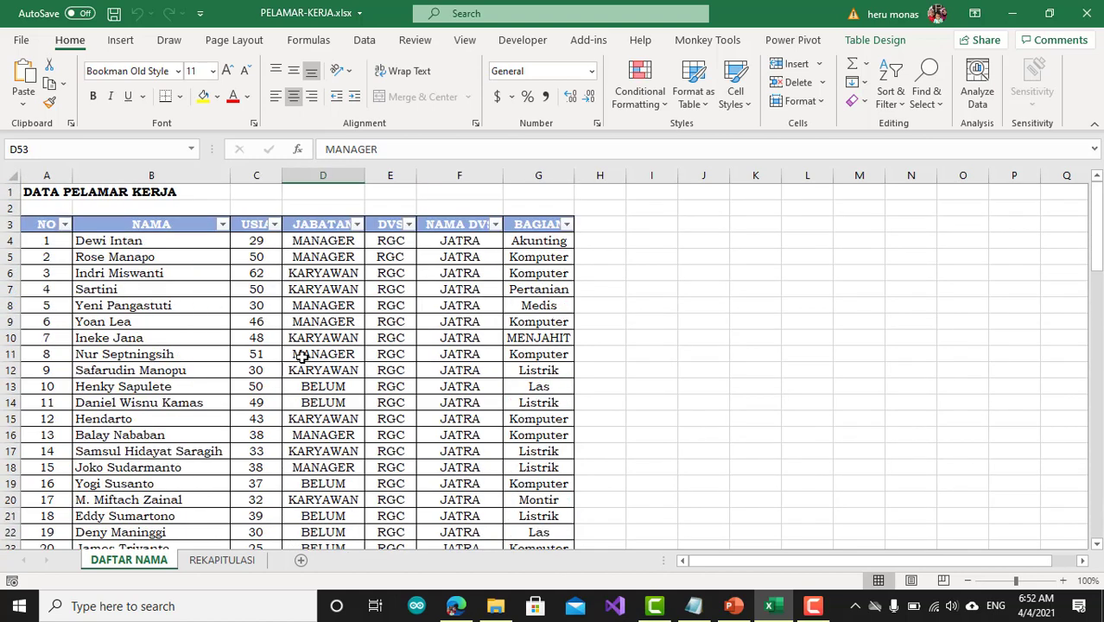
{"action": "left_click", "coordinate": [307, 340]}
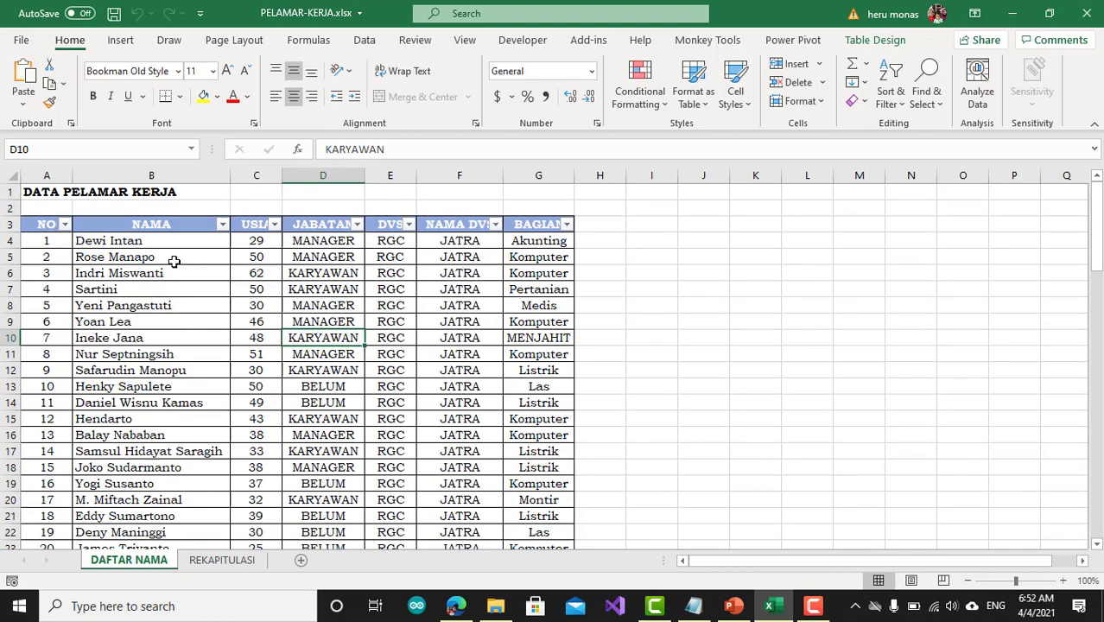
{"action": "left_click_drag", "start_coordinate": [40, 225], "coordinate": [537, 570]}
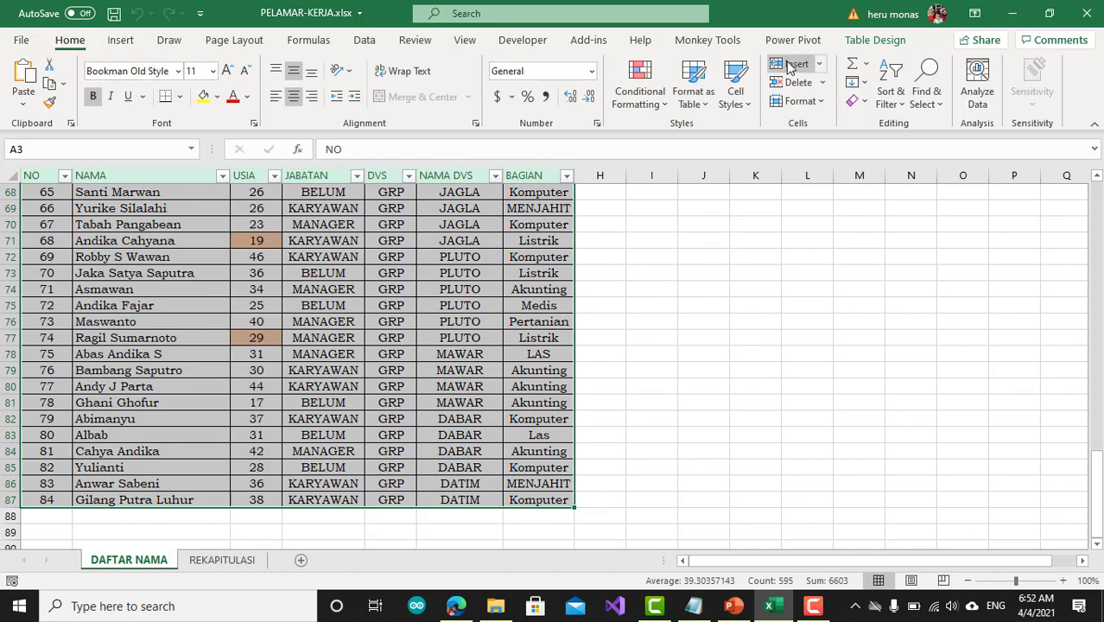
{"action": "left_click", "coordinate": [707, 104]}
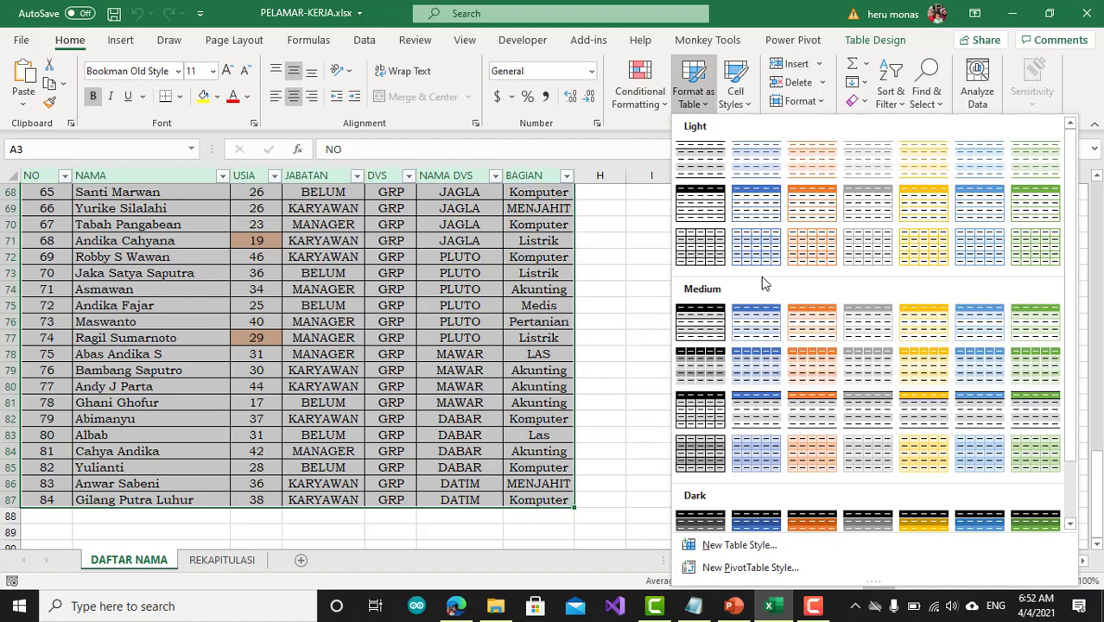
{"action": "left_click", "coordinate": [629, 300]}
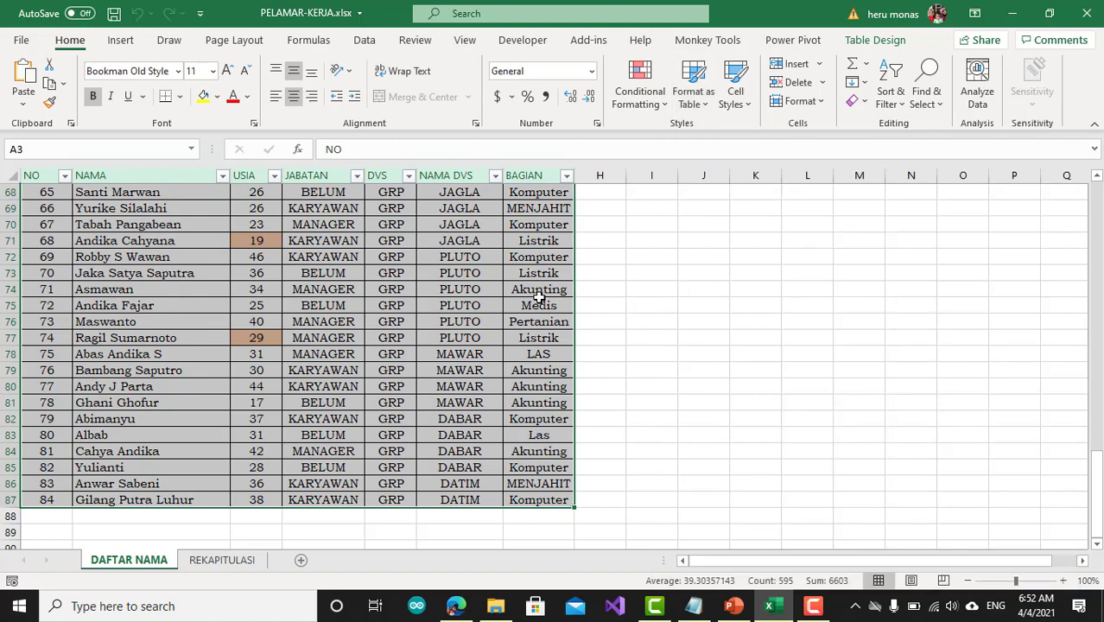
{"action": "scroll", "coordinate": [337, 312], "scroll_direction": "up", "scroll_amount": 9}
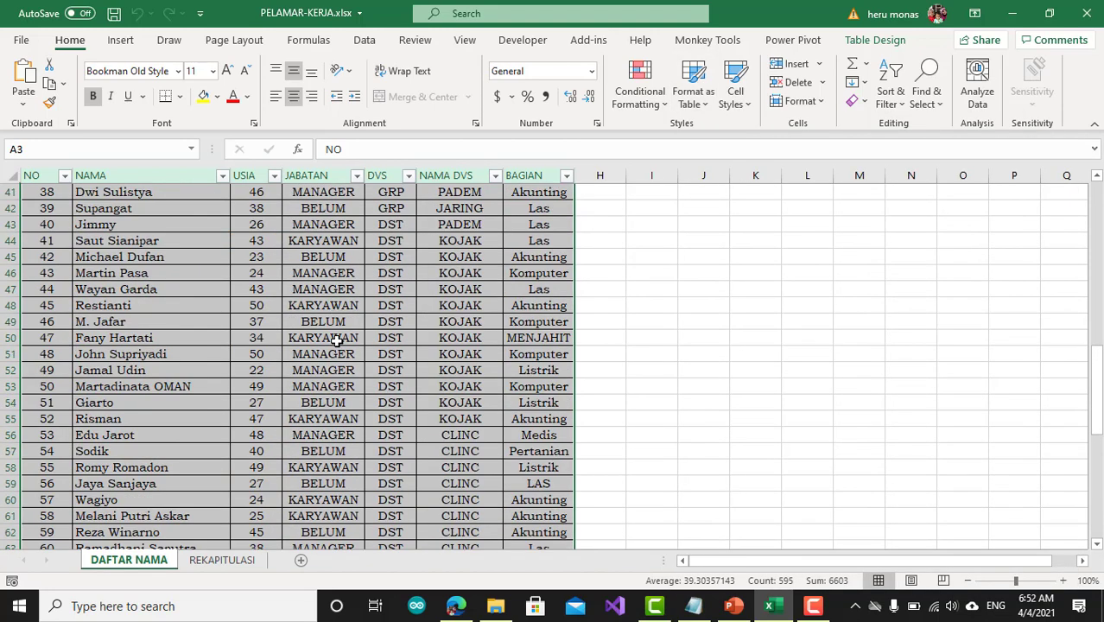
{"action": "scroll", "coordinate": [337, 328], "scroll_direction": "up", "scroll_amount": 13}
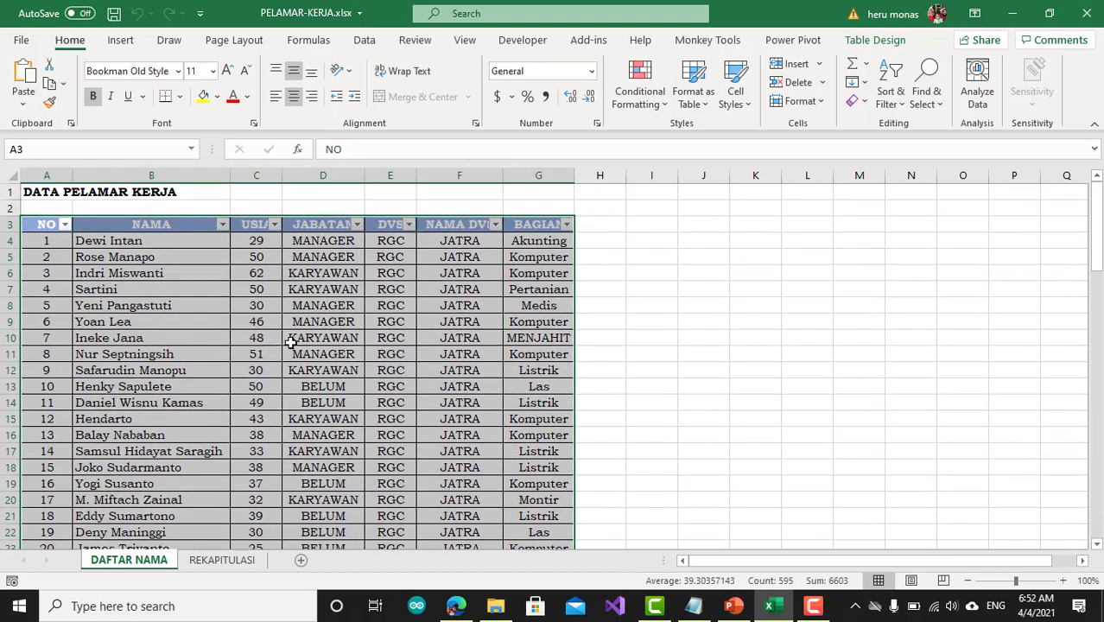
Create a PivotTable from Table1 on a new worksheet, with the data added to the Data Model
{"action": "left_click", "coordinate": [289, 342]}
{"action": "left_click", "coordinate": [317, 308]}
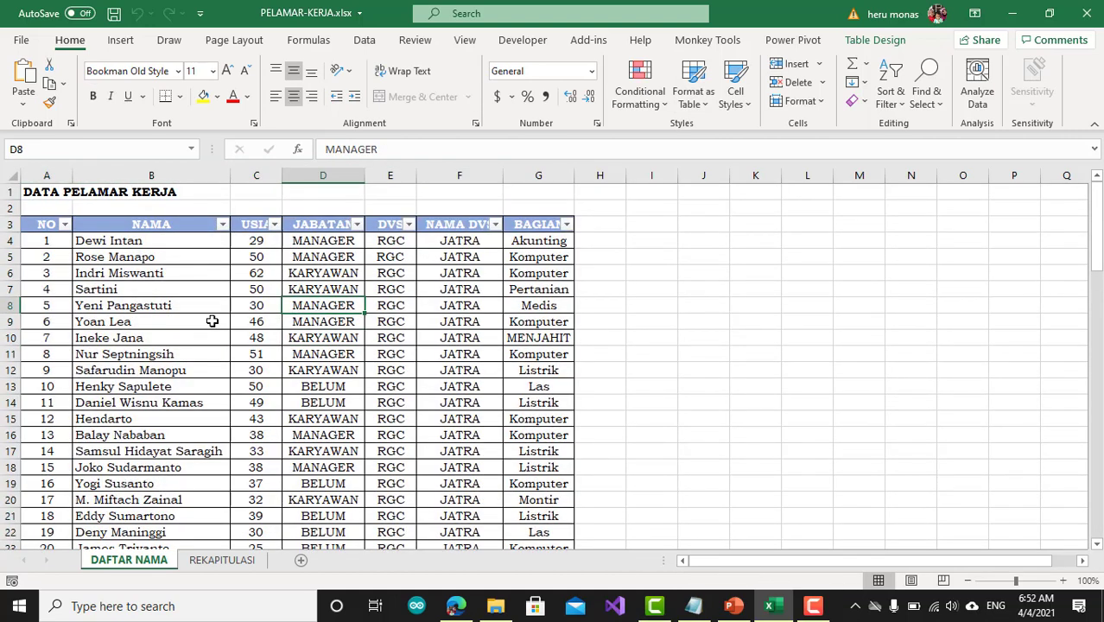
{"action": "left_click", "coordinate": [367, 285]}
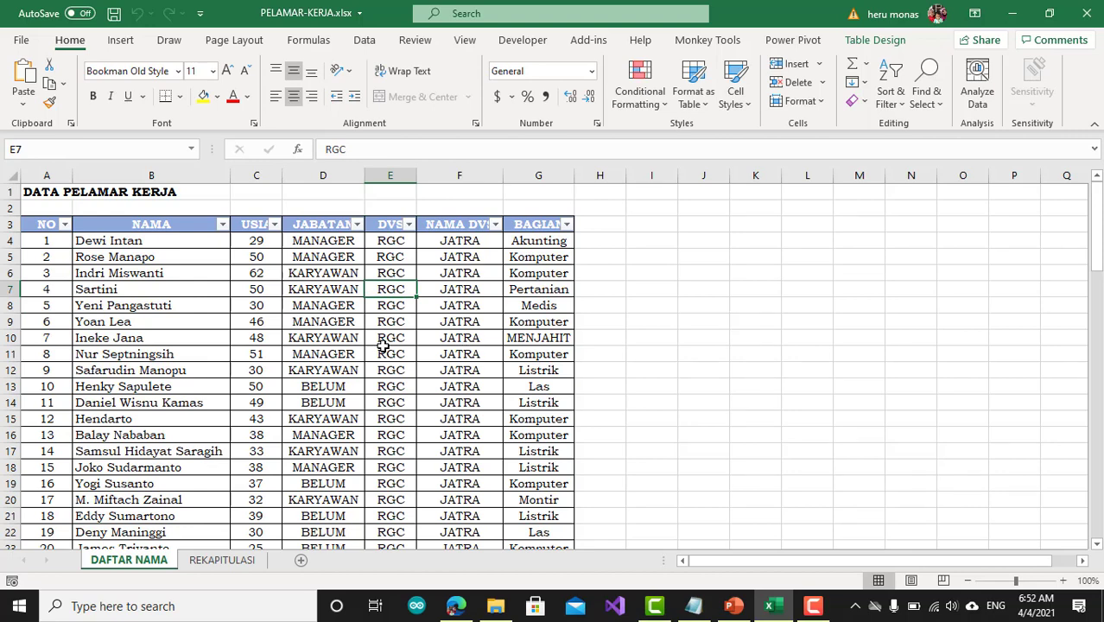
{"action": "left_click", "coordinate": [864, 41]}
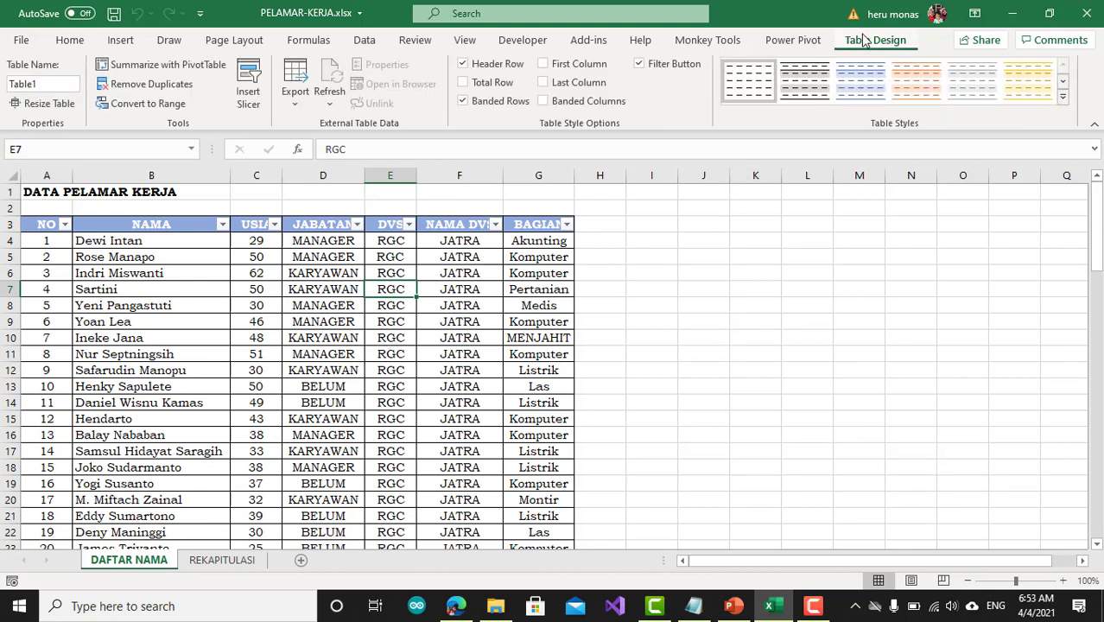
{"action": "left_click", "coordinate": [130, 68]}
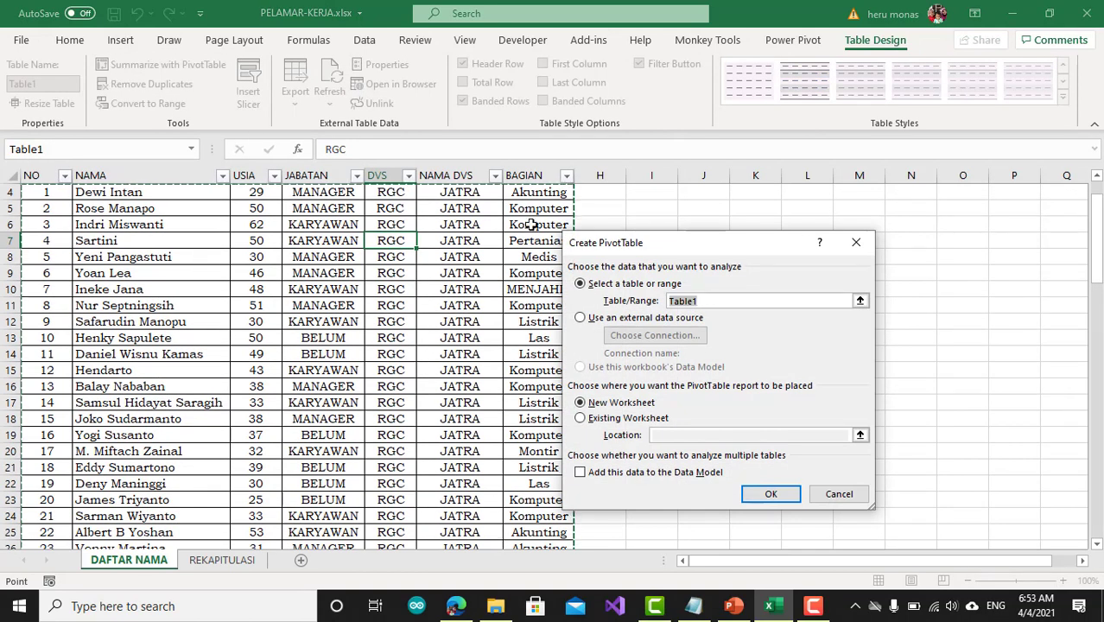
{"action": "left_click_drag", "start_coordinate": [670, 250], "coordinate": [667, 221]}
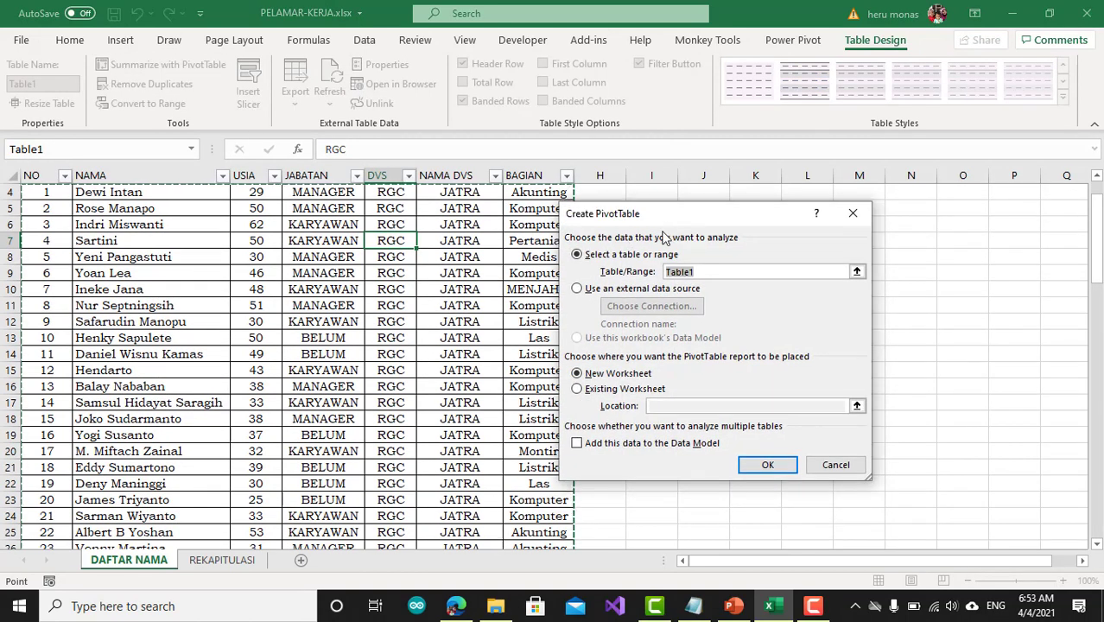
{"action": "left_click", "coordinate": [577, 443]}
{"action": "left_click", "coordinate": [767, 465]}
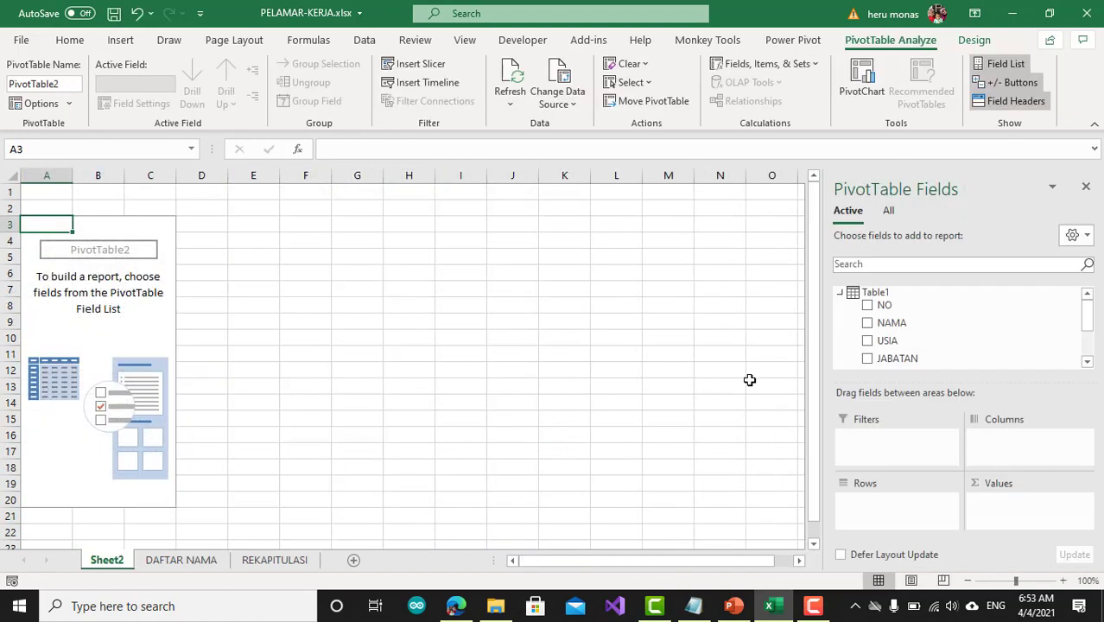
Review the PivotTable's available fields, and check them against the DAFTAR NAMA source table and the REKAPITULASI target layout
{"action": "scroll", "coordinate": [940, 348], "scroll_direction": "down", "scroll_amount": 2}
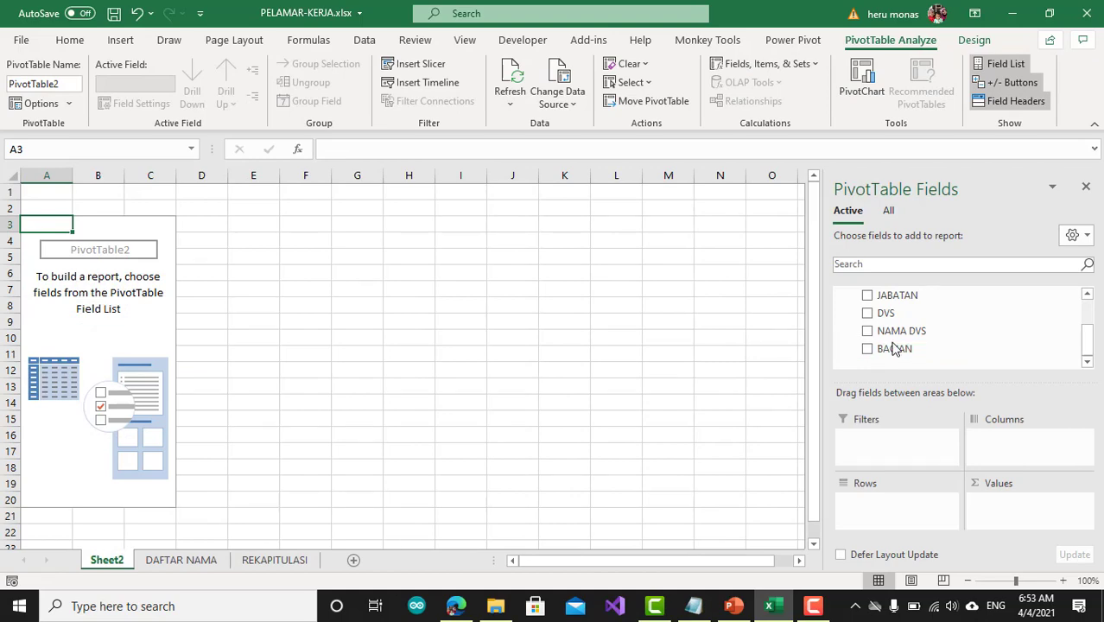
{"action": "left_click", "coordinate": [173, 560]}
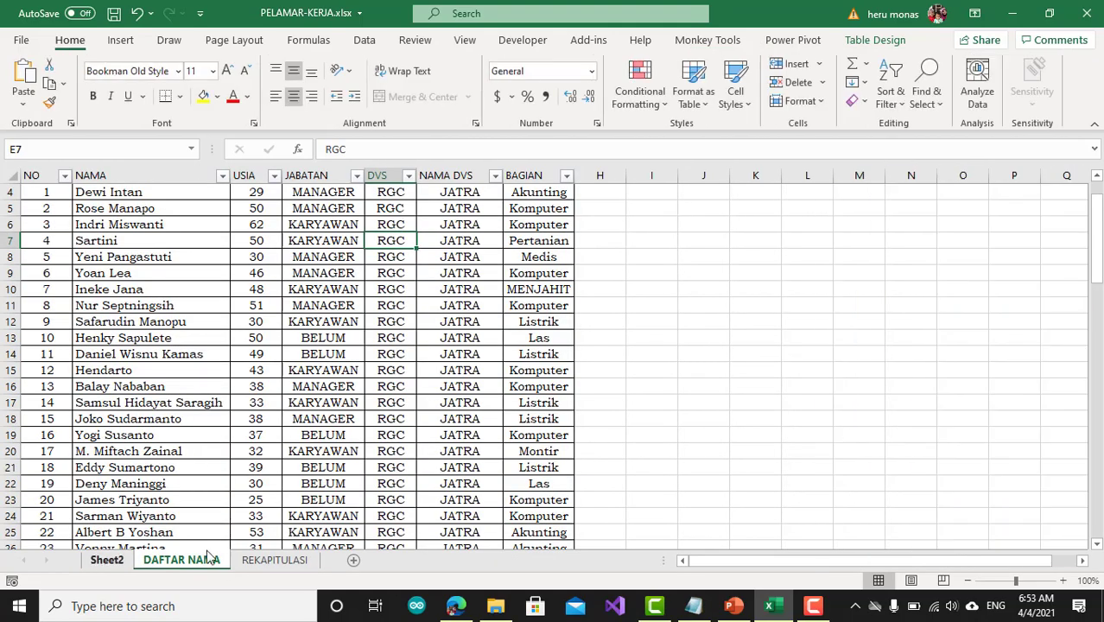
{"action": "left_click", "coordinate": [271, 563]}
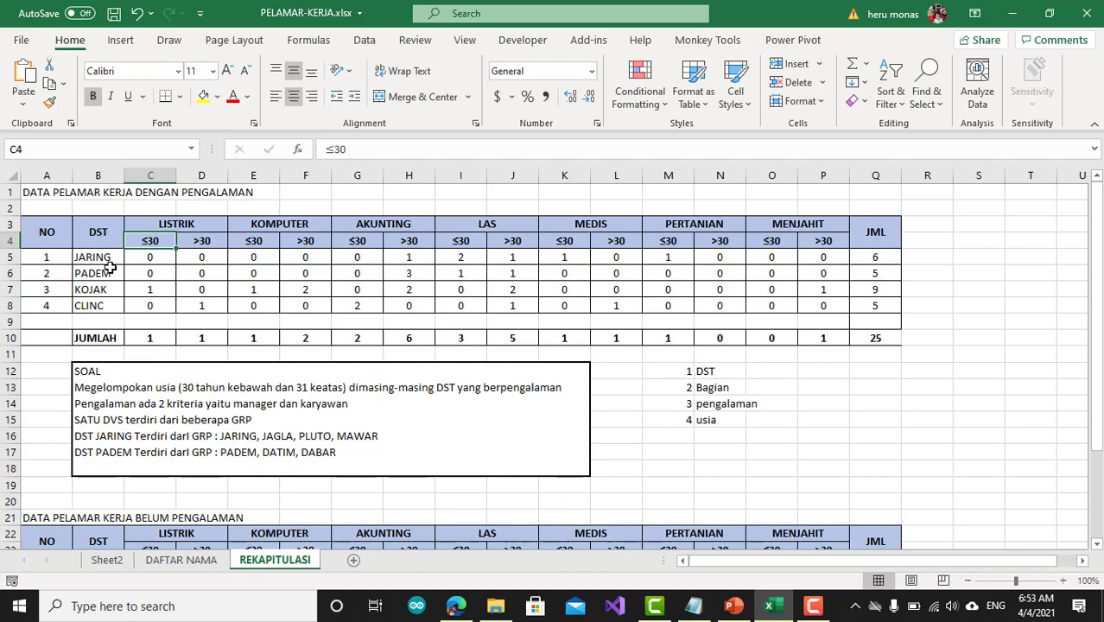
Check the columns of the DAFTAR NAMA table, and add the NAMA DVS field to the PivotTable's rows on Sheet2
{"action": "left_click", "coordinate": [180, 561]}
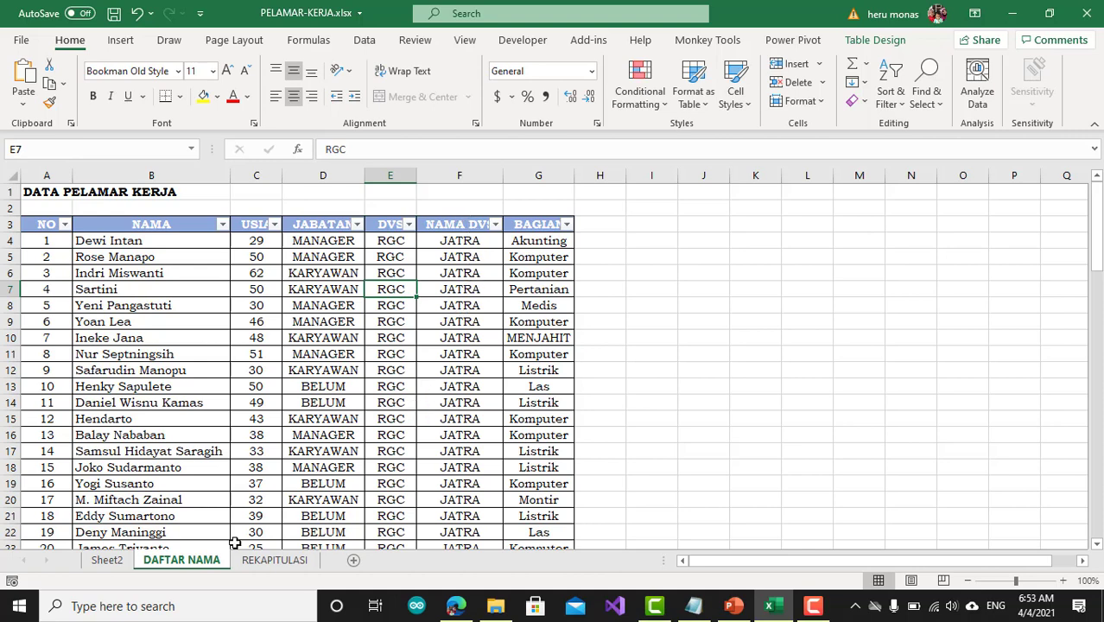
{"action": "left_click", "coordinate": [99, 561]}
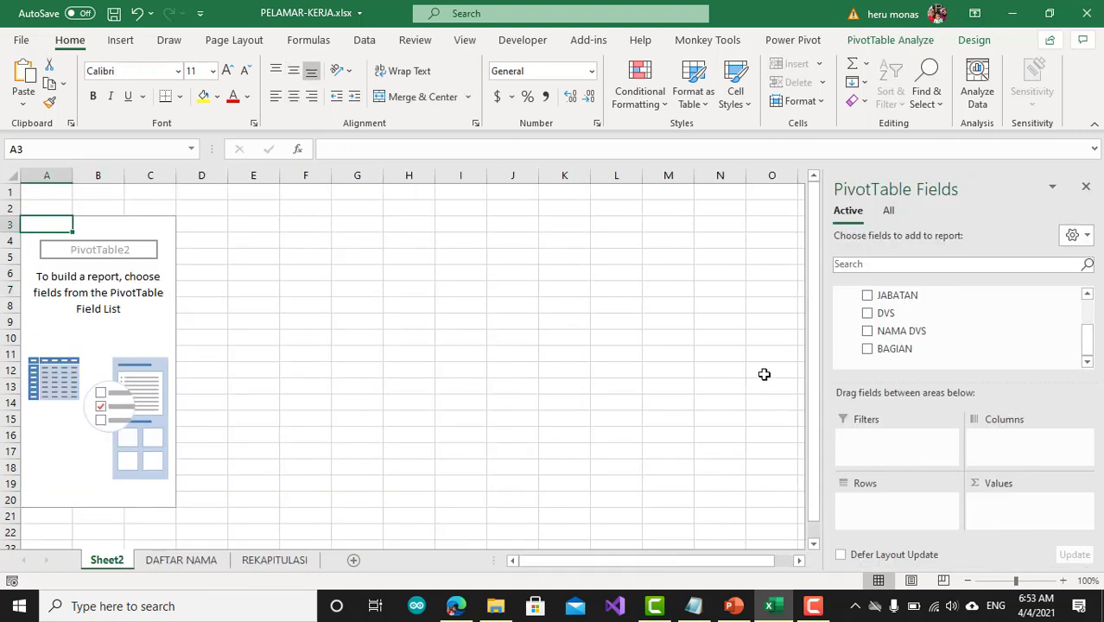
{"action": "left_click_drag", "start_coordinate": [917, 331], "coordinate": [907, 510]}
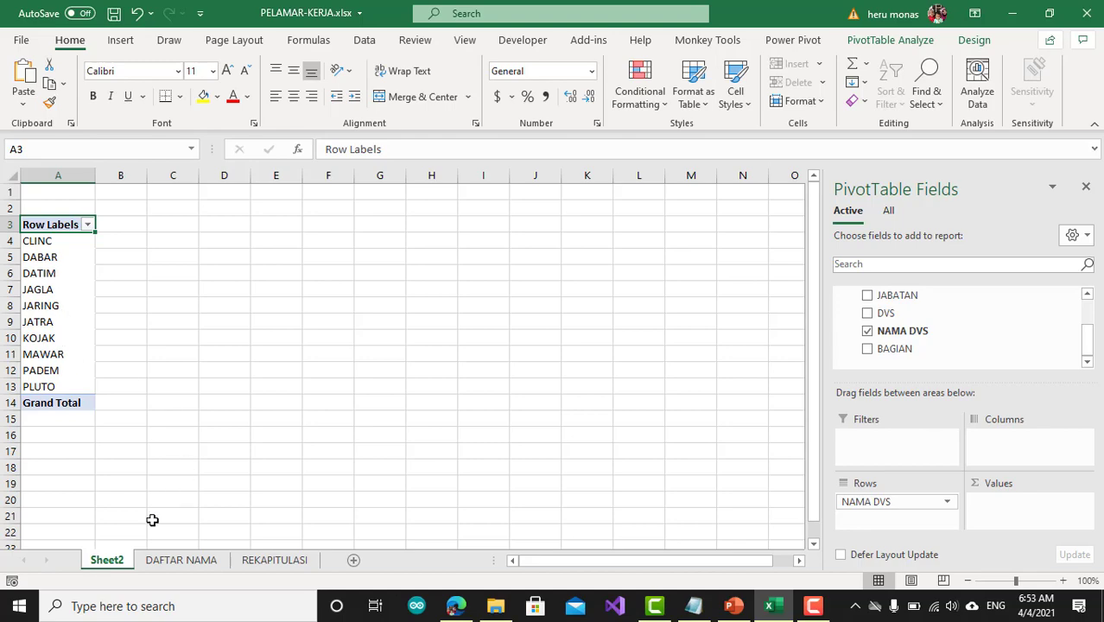
Compare with the REKAPITULASI layout, and add the BAGIAN field to the PivotTable's columns
{"action": "left_click", "coordinate": [275, 560]}
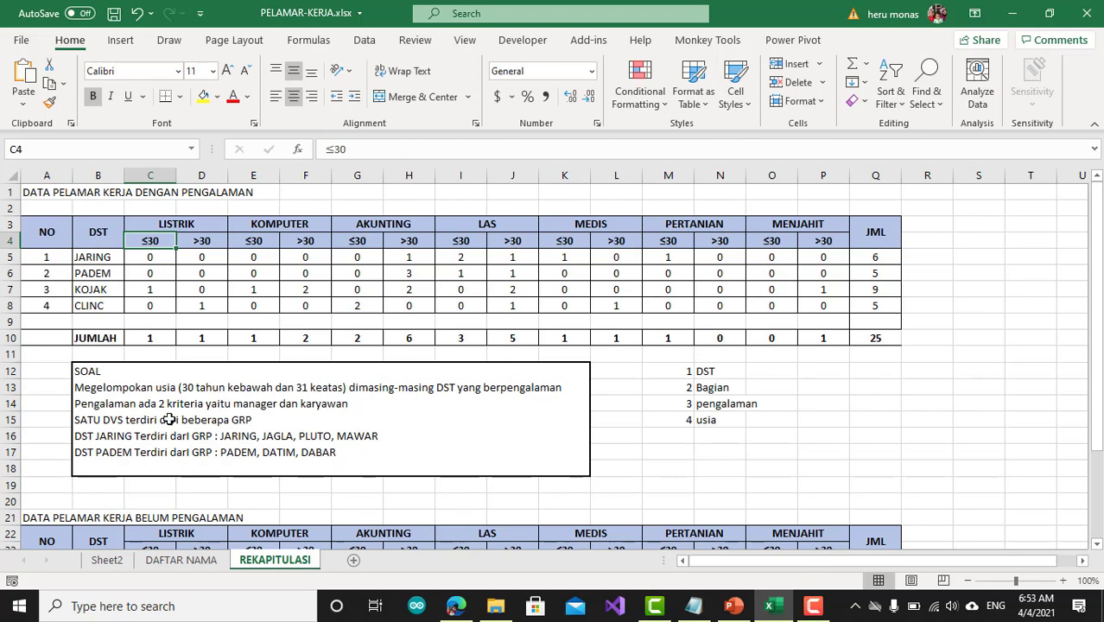
{"action": "left_click", "coordinate": [120, 561]}
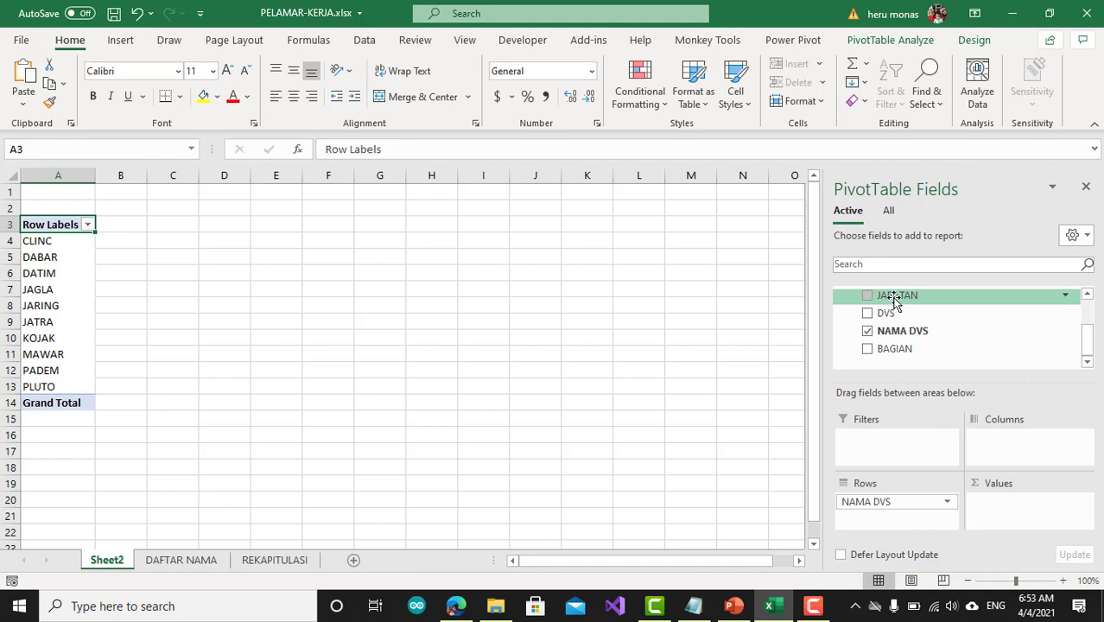
{"action": "left_click_drag", "start_coordinate": [892, 297], "coordinate": [697, 382]}
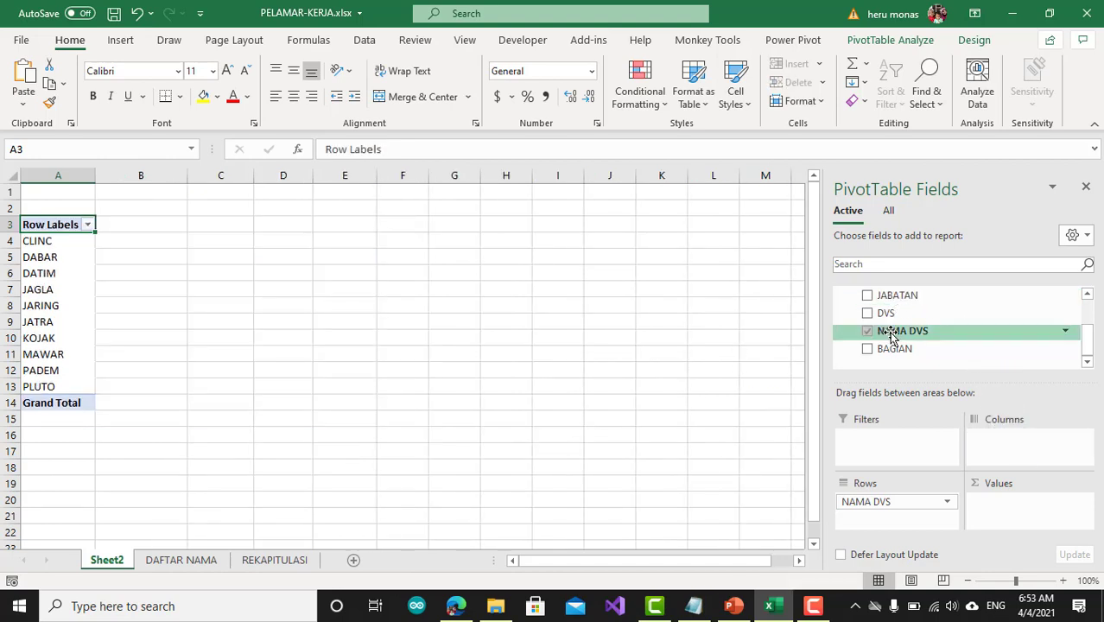
{"action": "left_click_drag", "start_coordinate": [892, 349], "coordinate": [978, 448]}
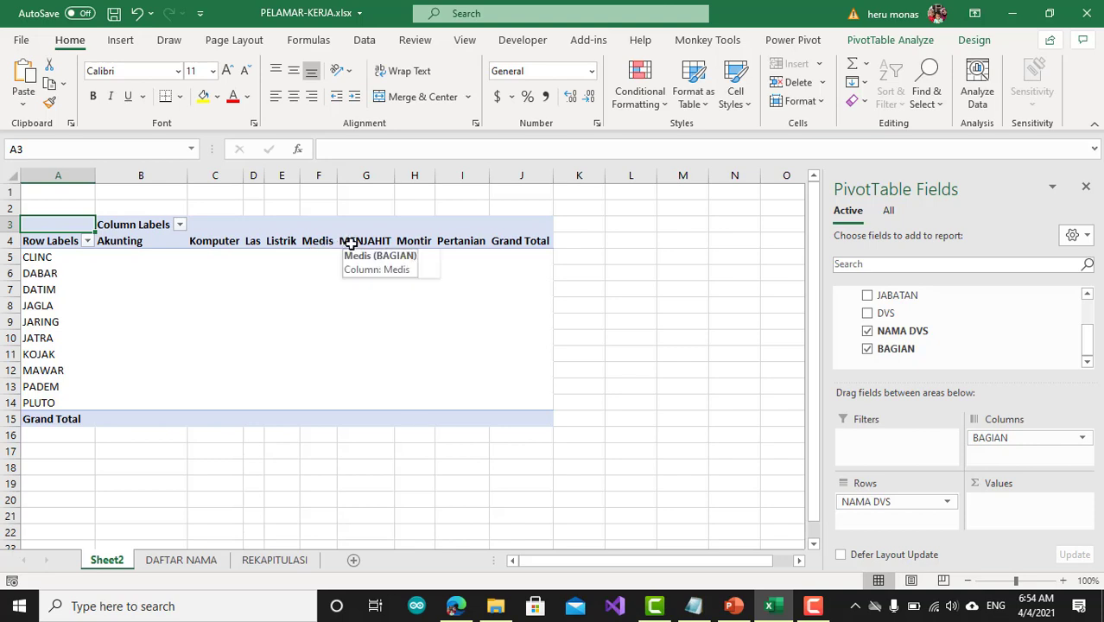
Rename the PivotTable's column labels heading as Jabatan and its row labels heading as DVS
{"action": "left_click", "coordinate": [132, 226]}
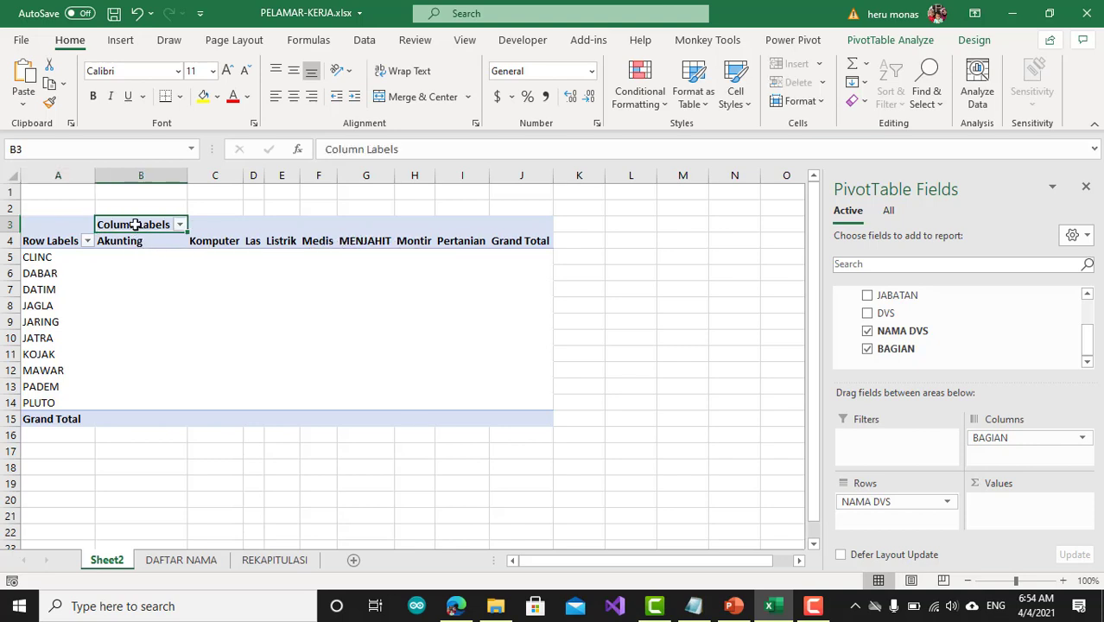
{"action": "type", "text": "Jabatan"}
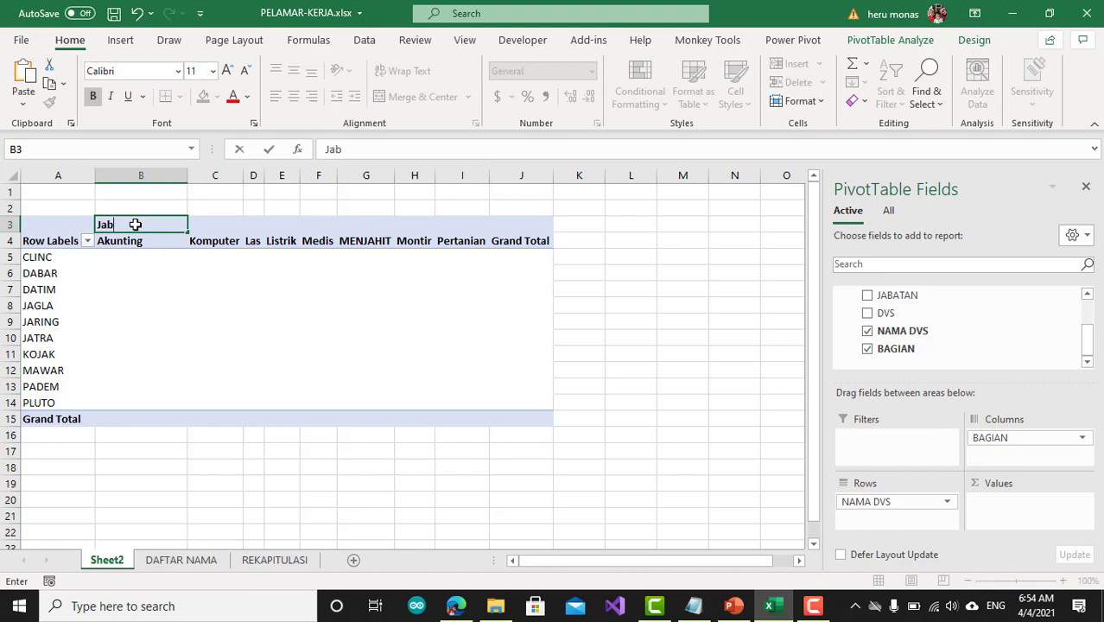
{"action": "left_click", "coordinate": [41, 240]}
{"action": "type", "text": "DV"}
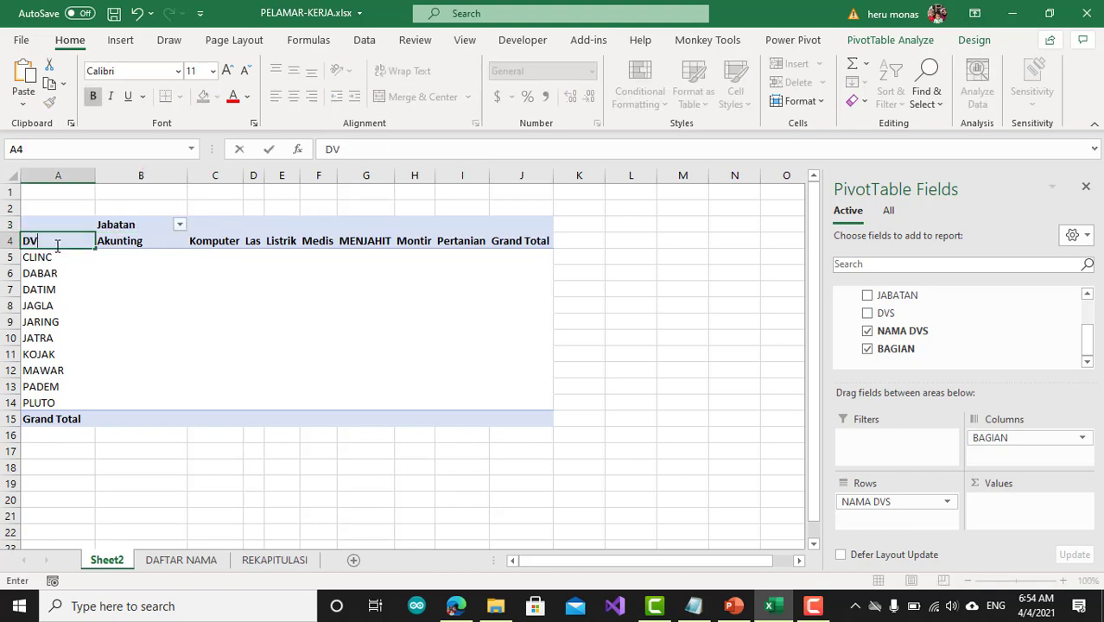
{"action": "type", "text": "S"}
{"action": "left_click", "coordinate": [254, 337]}
{"action": "left_click", "coordinate": [668, 304]}
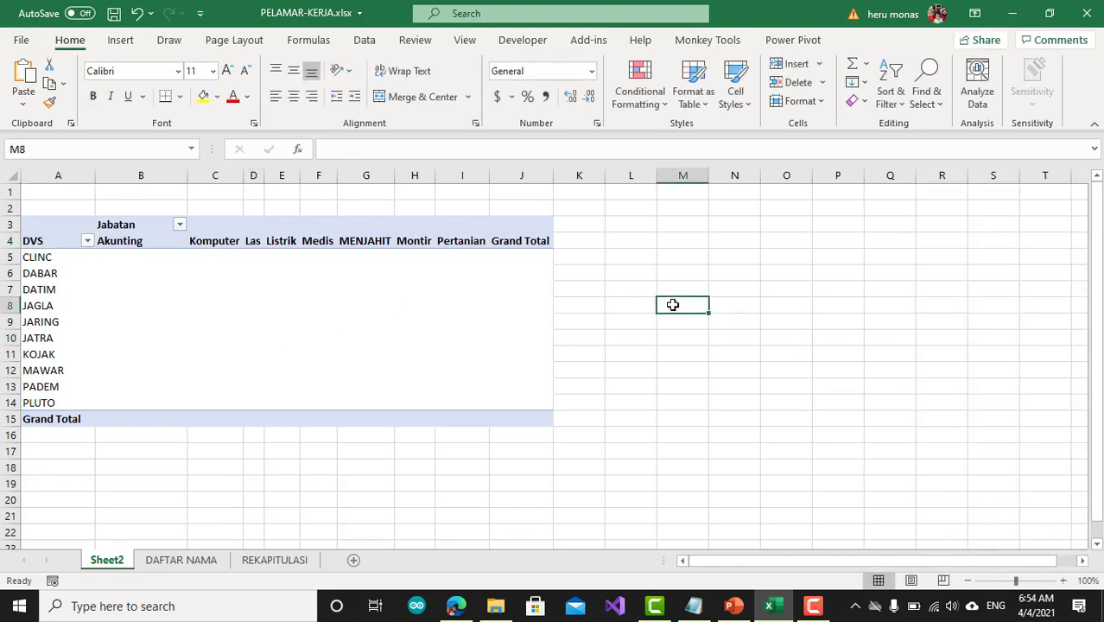
Add the NAMA field to the PivotTable's values as a count of applicants
{"action": "left_click", "coordinate": [529, 294]}
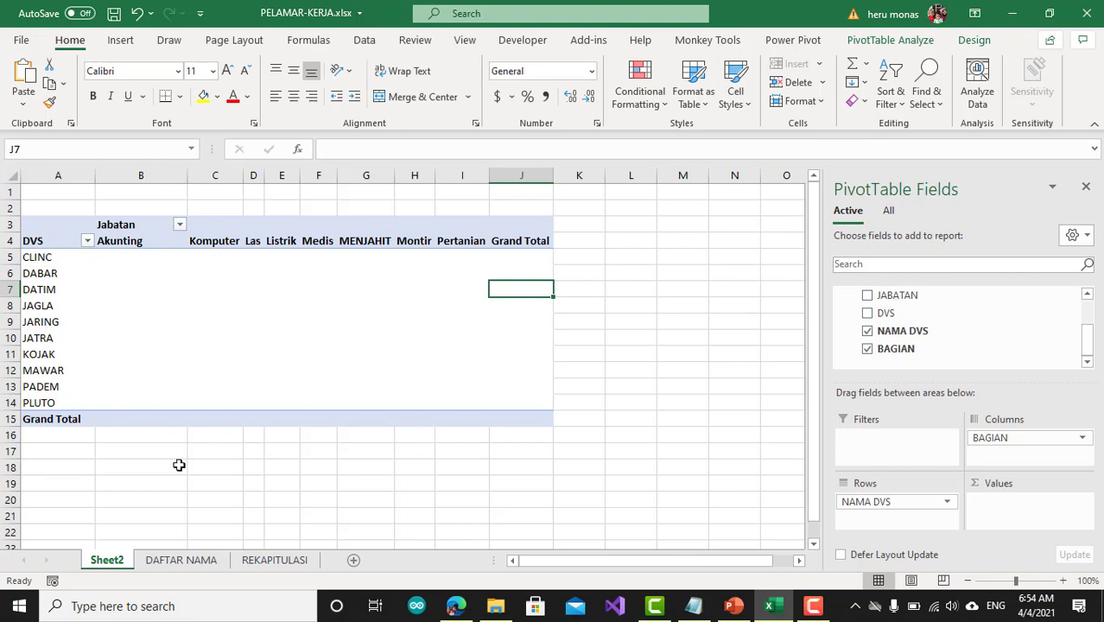
{"action": "scroll", "coordinate": [880, 346], "scroll_direction": "up", "scroll_amount": 2}
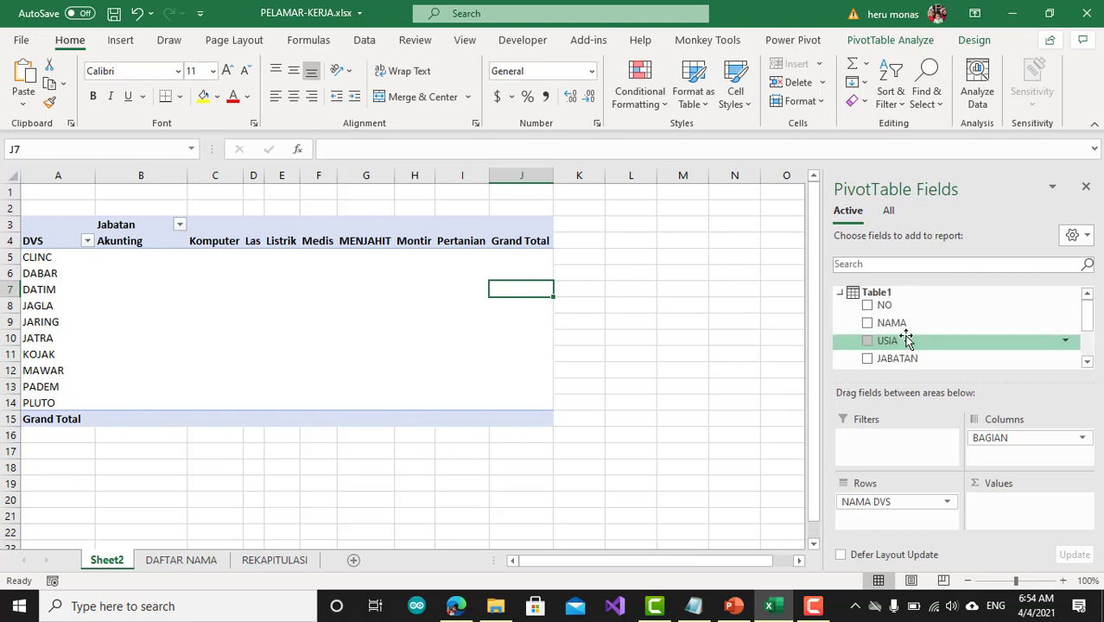
{"action": "left_click_drag", "start_coordinate": [900, 328], "coordinate": [1004, 511]}
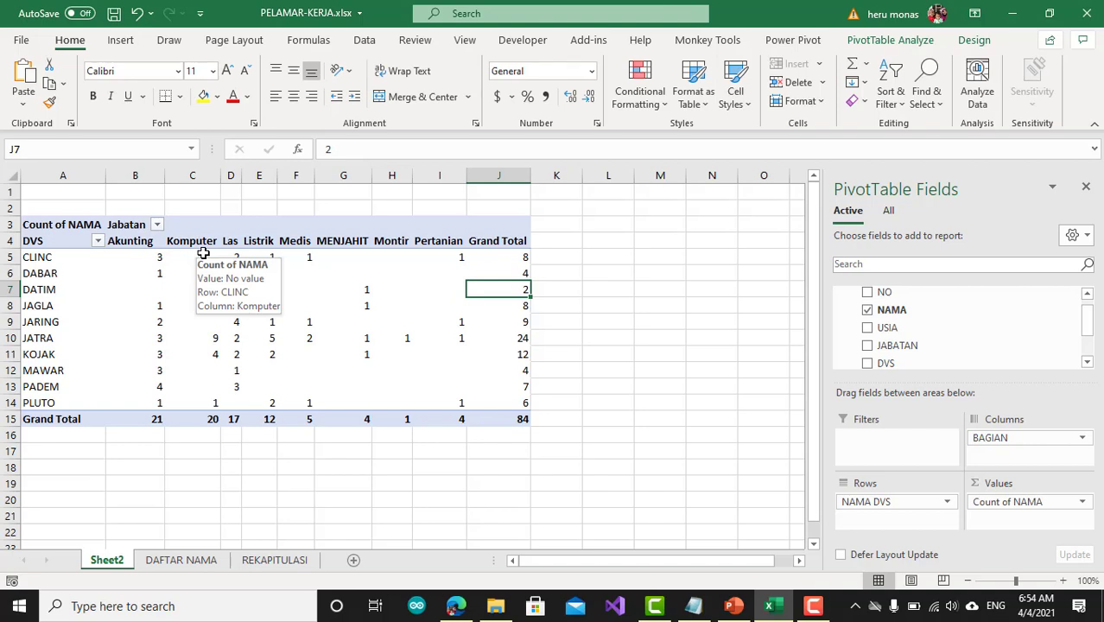
Check the PivotTable's grand total against the last numbered row of the DAFTAR NAMA table, and review the counts per DVS and section
{"action": "left_click", "coordinate": [519, 421]}
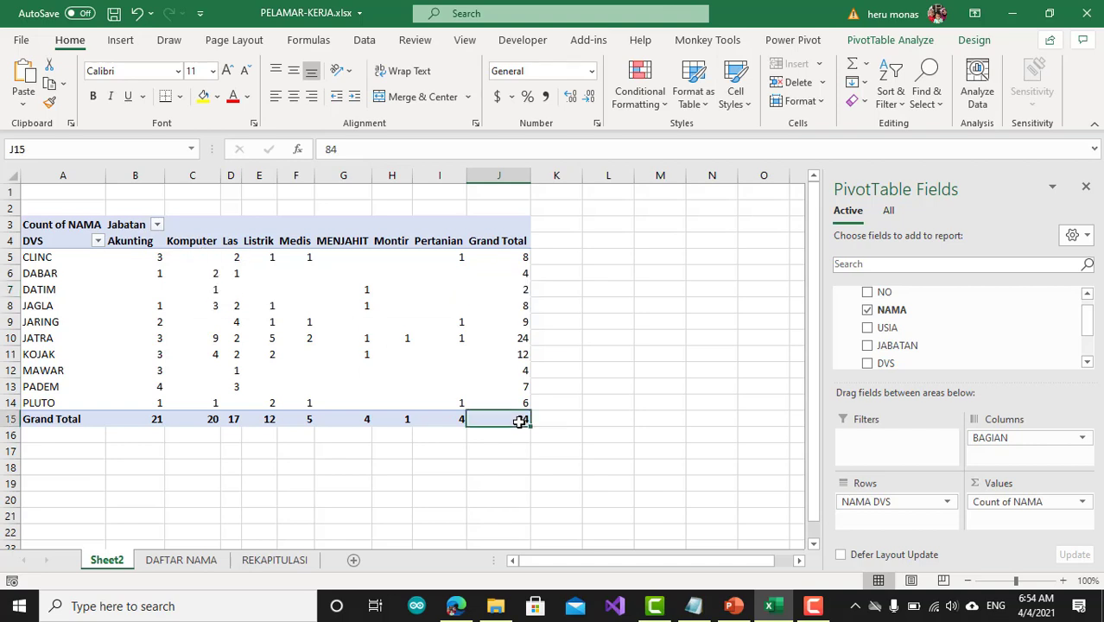
{"action": "left_click", "coordinate": [208, 566]}
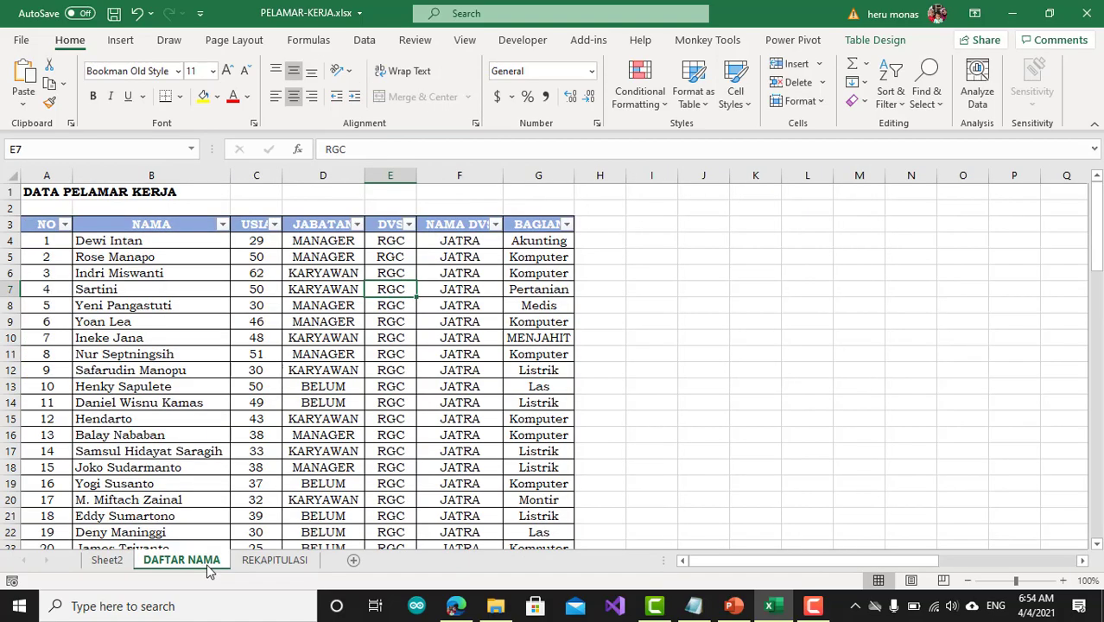
{"action": "scroll", "coordinate": [181, 492], "scroll_direction": "down", "scroll_amount": 19}
{"action": "scroll", "coordinate": [181, 491], "scroll_direction": "down", "scroll_amount": 8}
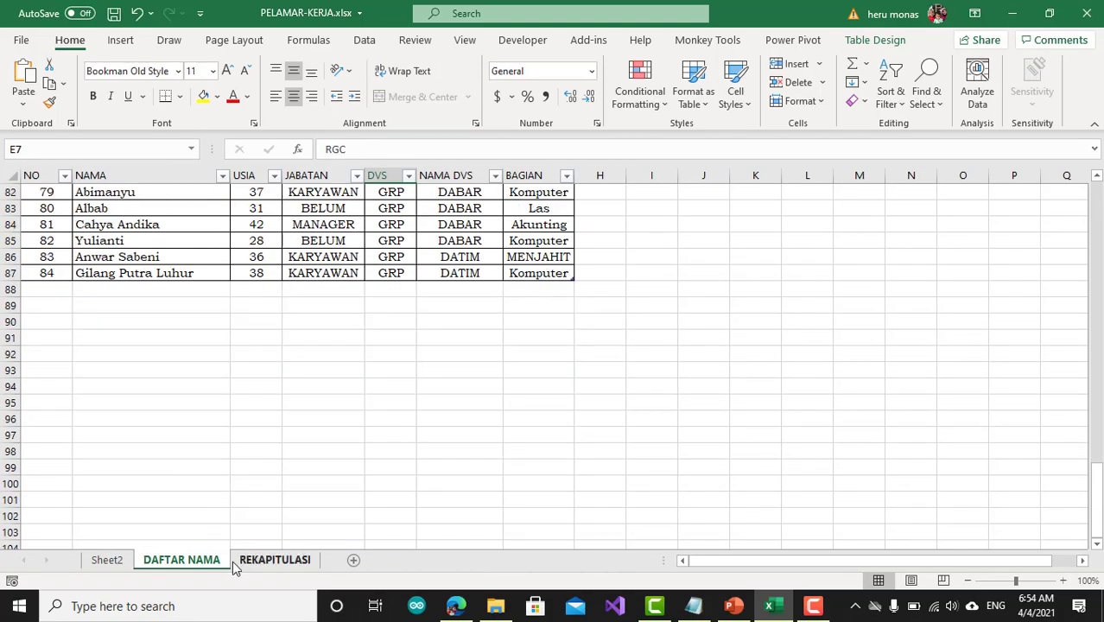
{"action": "left_click", "coordinate": [113, 562]}
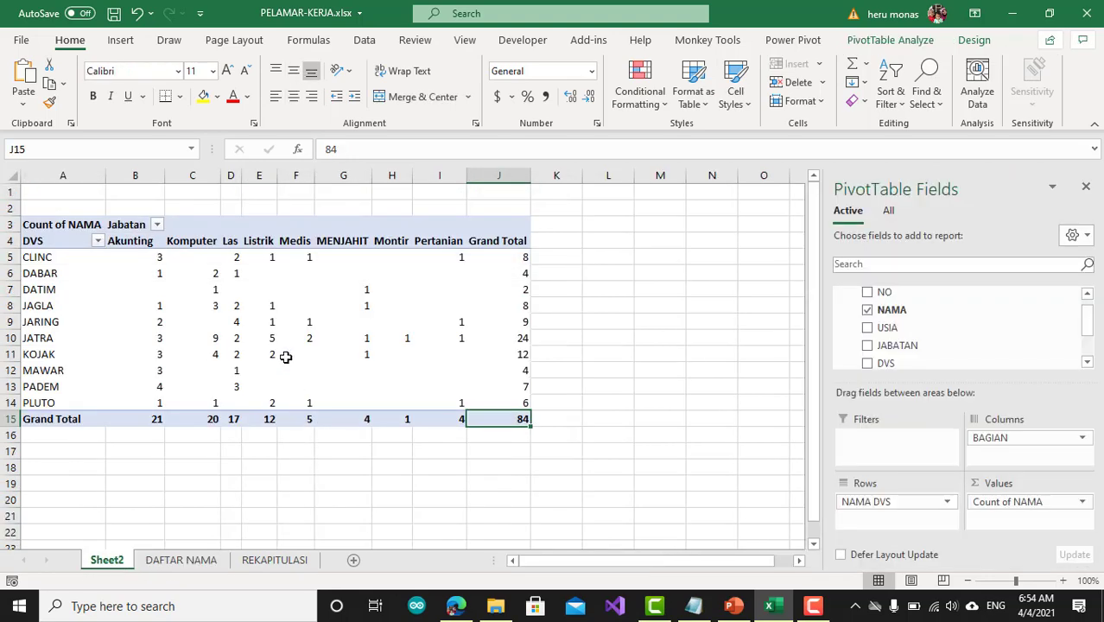
{"action": "mouse_move", "coordinate": [285, 356]}
{"action": "scroll", "coordinate": [993, 337], "scroll_direction": "down", "scroll_amount": 2}
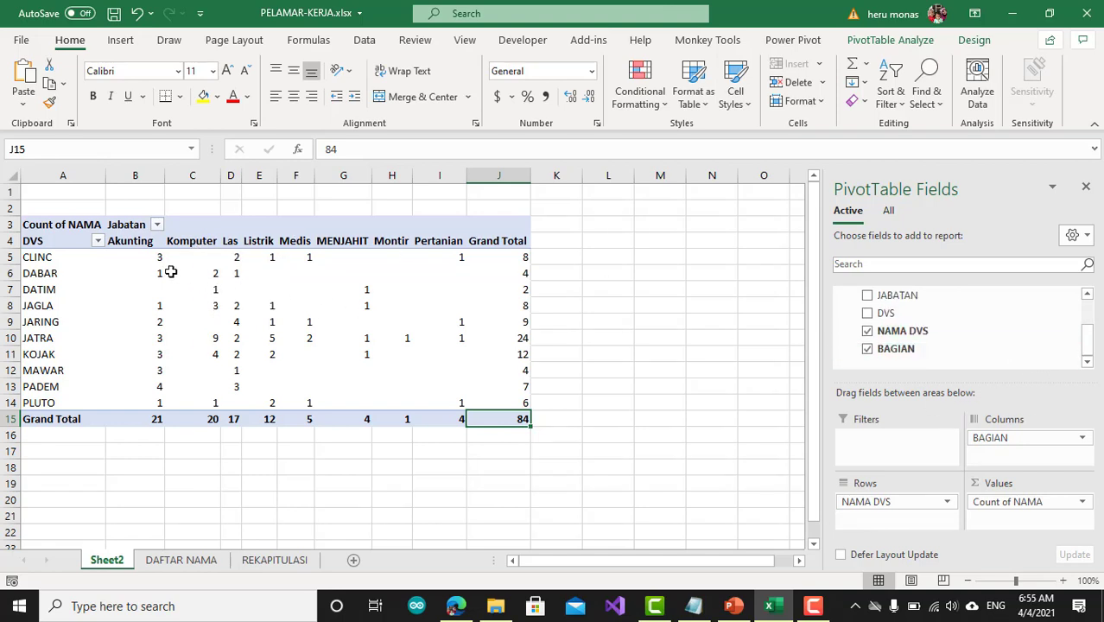
{"action": "mouse_move", "coordinate": [160, 267]}
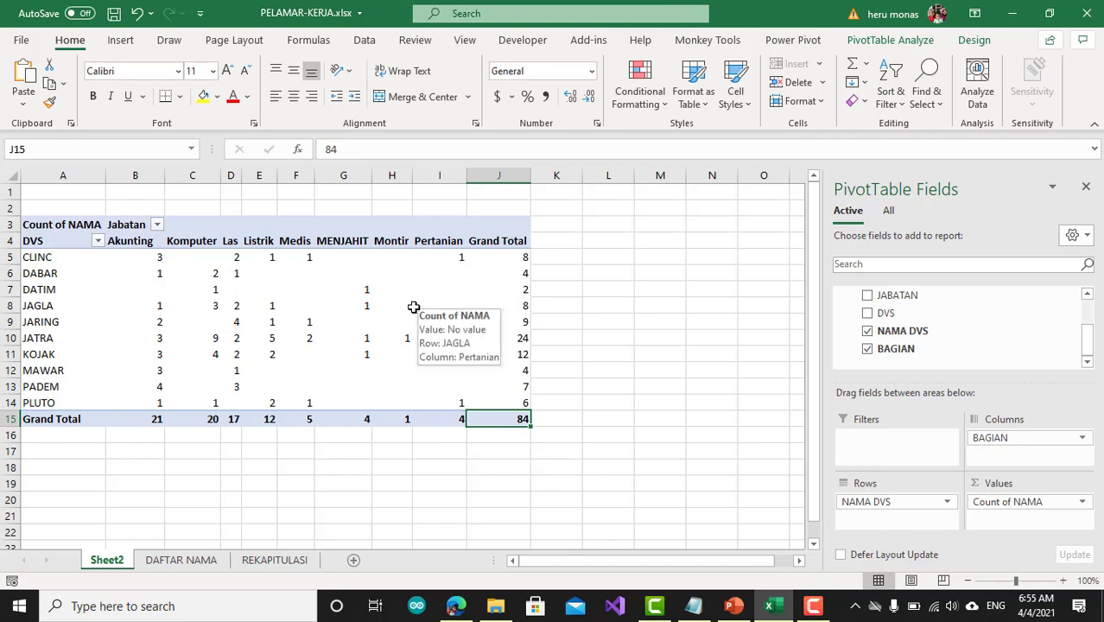
{"action": "left_click", "coordinate": [306, 307]}
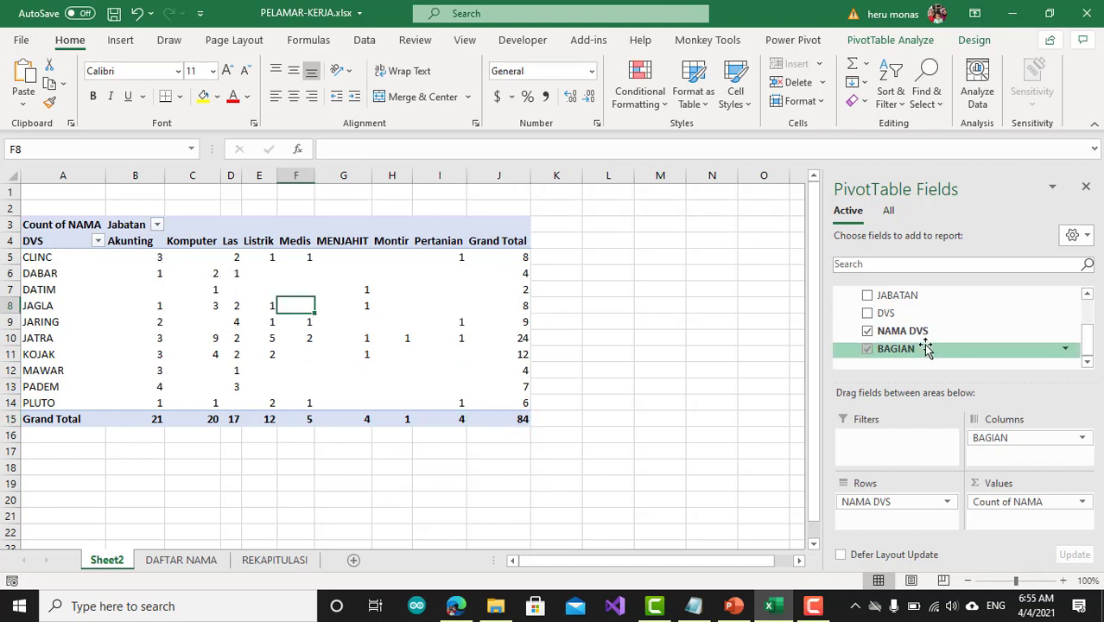
Start a new measure on Table1 and name it "30 thn keatas"
{"action": "scroll", "coordinate": [959, 344], "scroll_direction": "up", "scroll_amount": 2}
{"action": "right_click", "coordinate": [855, 292]}
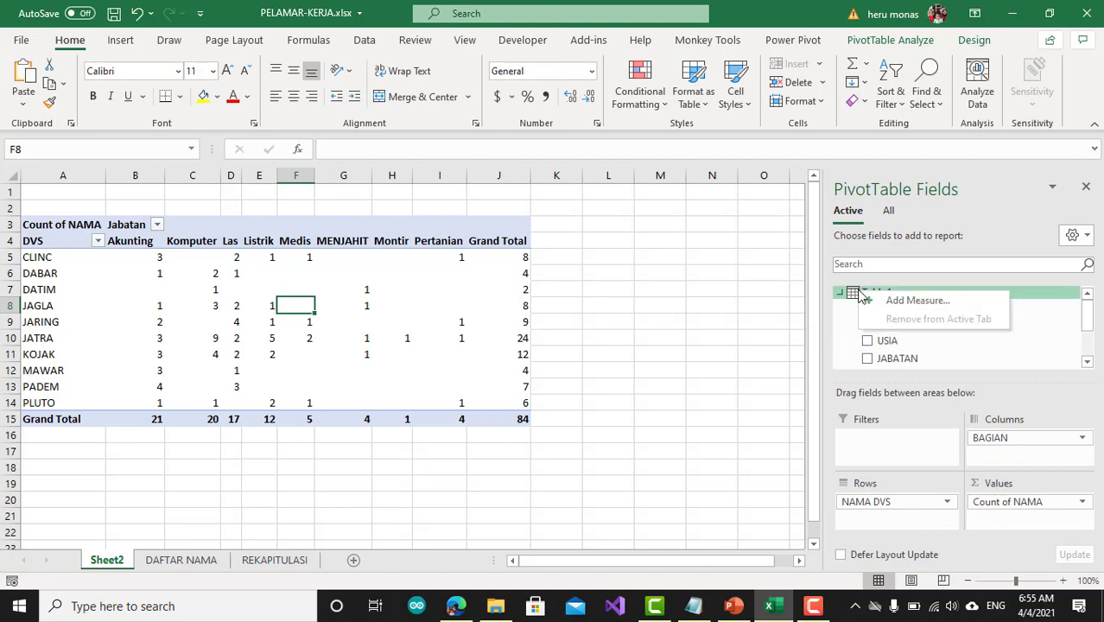
{"action": "left_click", "coordinate": [897, 307]}
{"action": "left_click", "coordinate": [562, 301]}
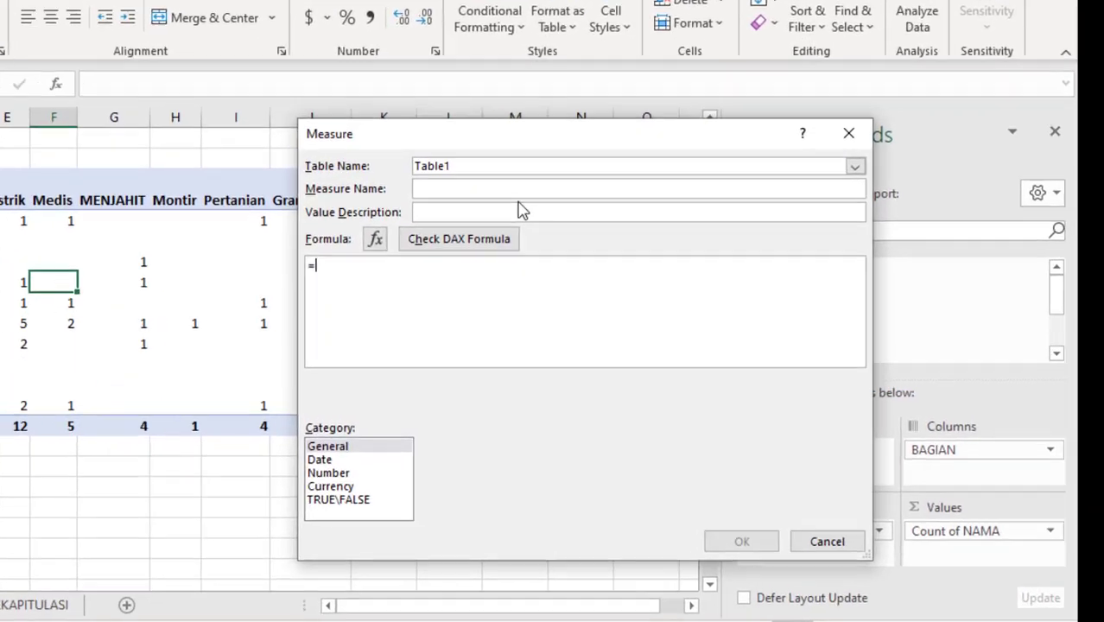
{"action": "left_click", "coordinate": [664, 233]}
{"action": "type", "text": "DI"}
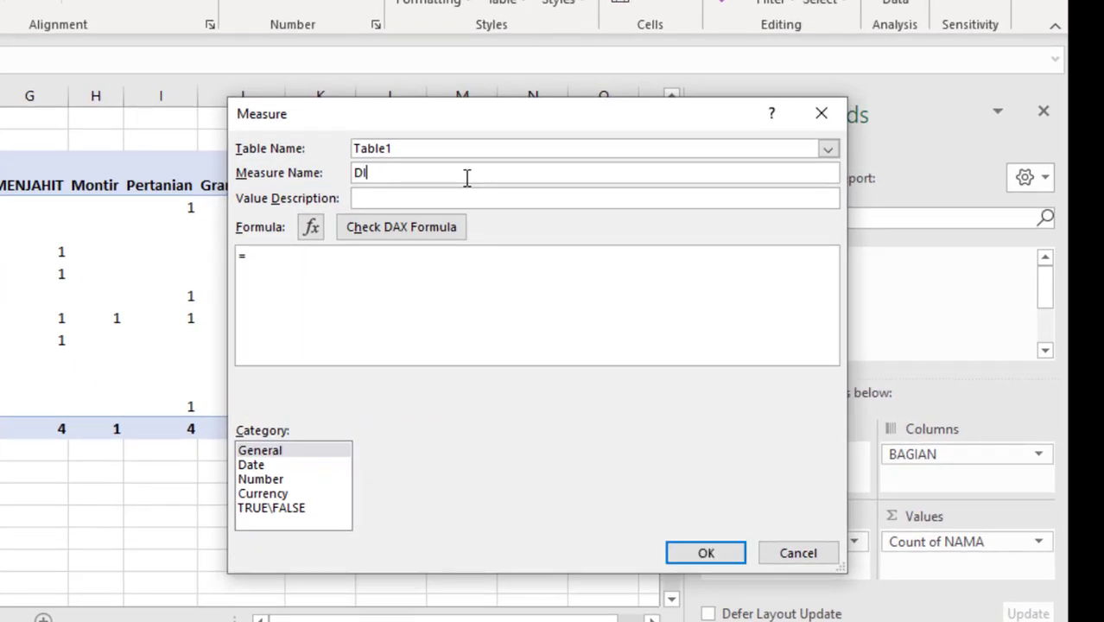
{"action": "key", "text": "BackSpace"}
{"action": "type", "text": "Atas"}
{"action": "key", "text": "BackSpace"}
{"action": "key", "text": "BackSpace"}
{"action": "key", "text": "BackSpace"}
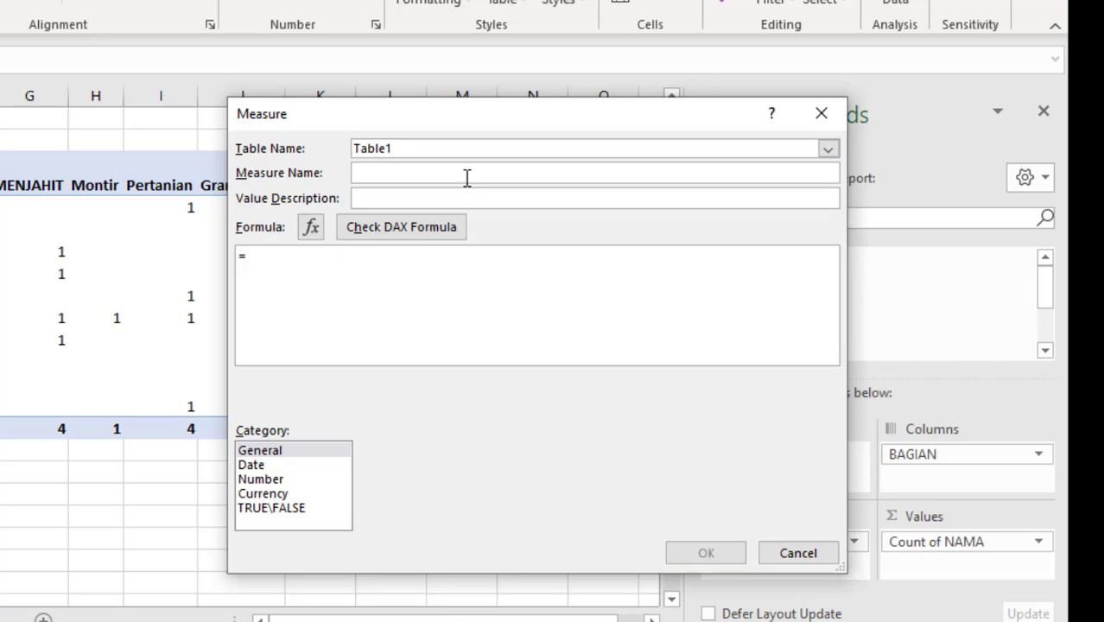
{"action": "type", "text": "30 "}
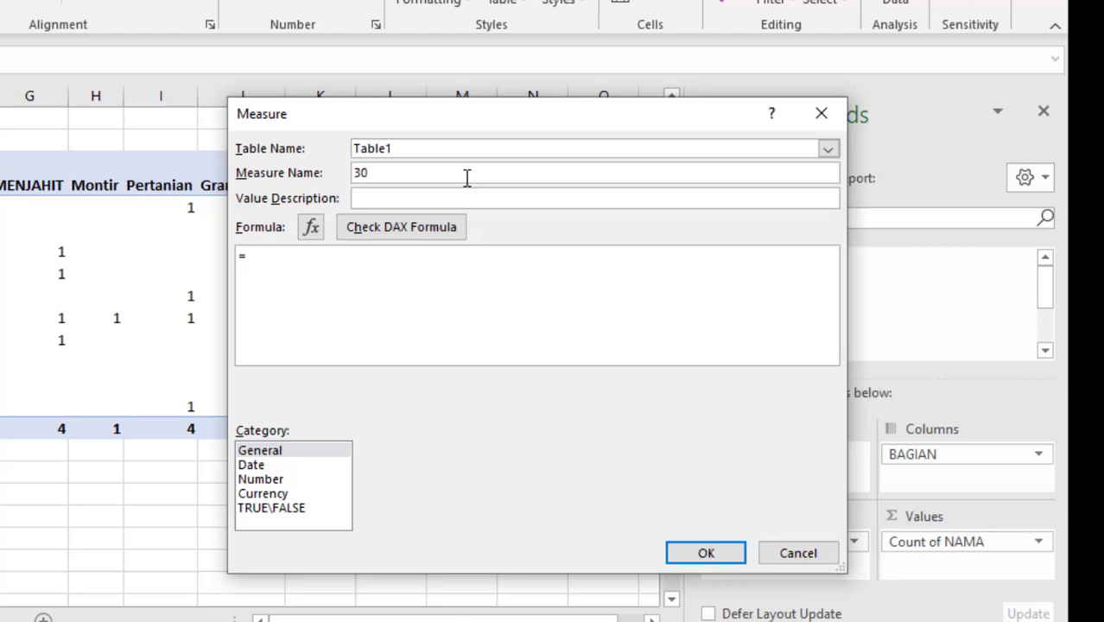
{"action": "type", "text": "thn keatas"}
Enter the measure's formula =CALCULATE(COUNT([NAMA]),Table1[USIA]>=30)
{"action": "left_click", "coordinate": [371, 276]}
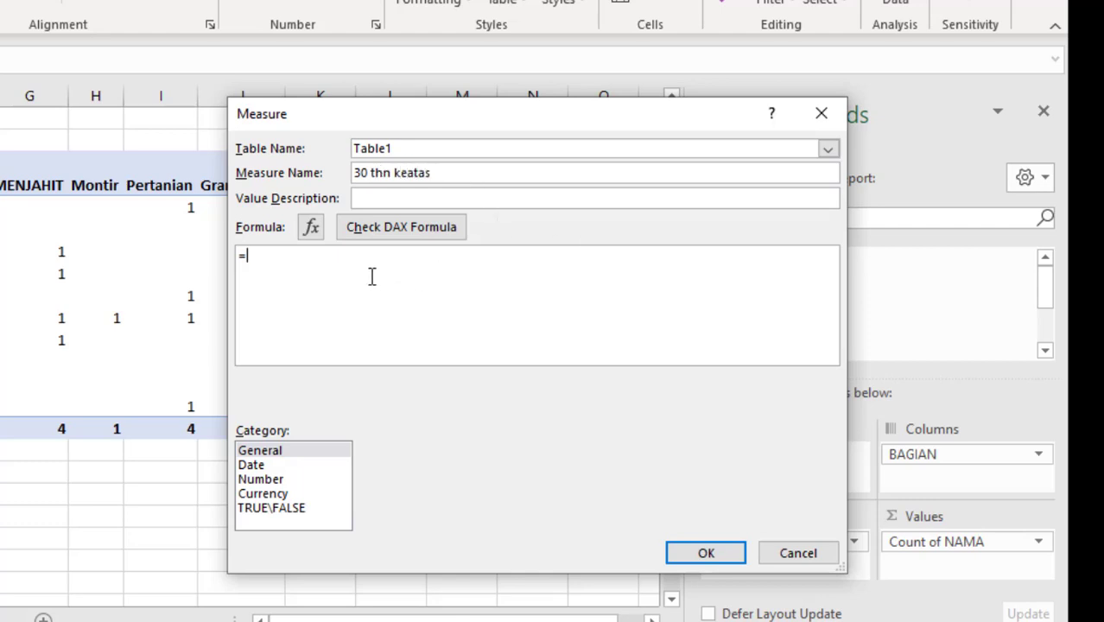
{"action": "type", "text": "CA"}
{"action": "key", "text": "Tab"}
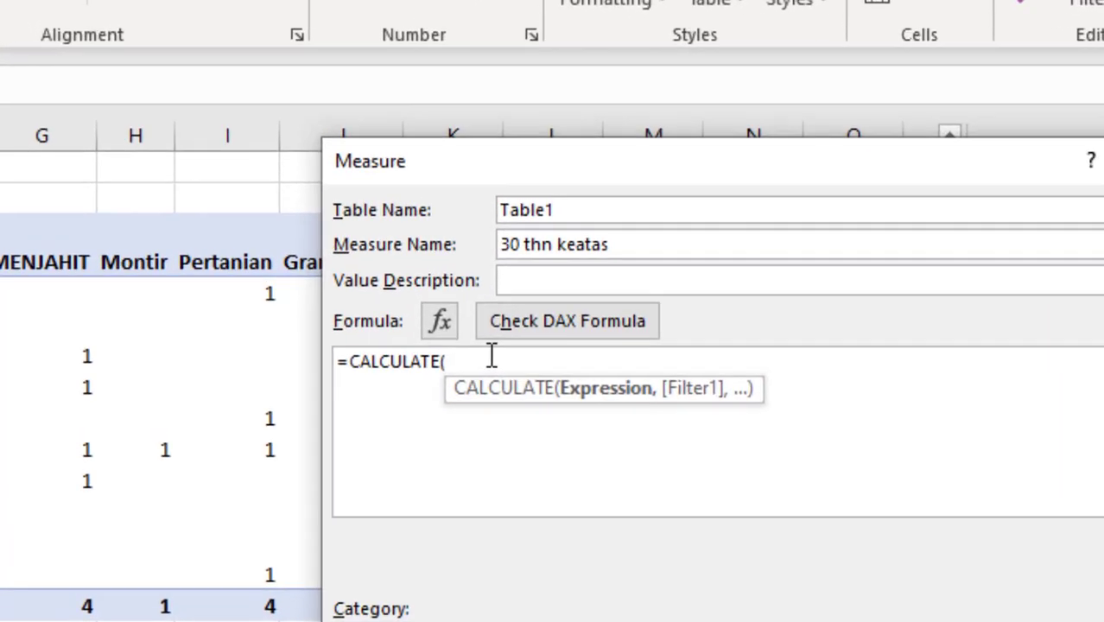
{"action": "type", "text": "coun"}
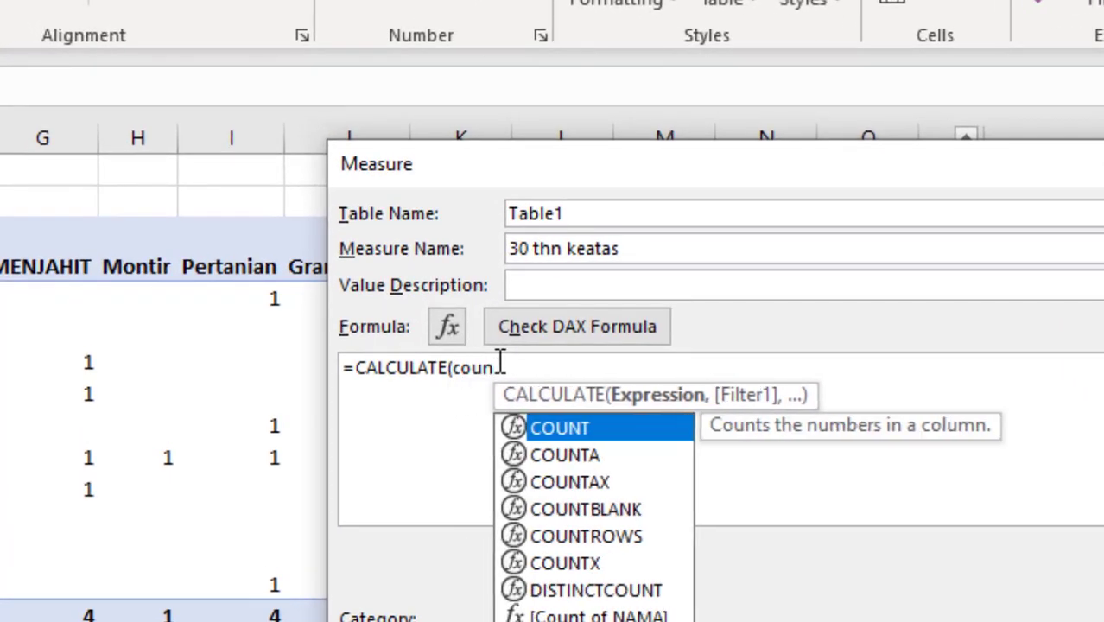
{"action": "key", "text": "Tab"}
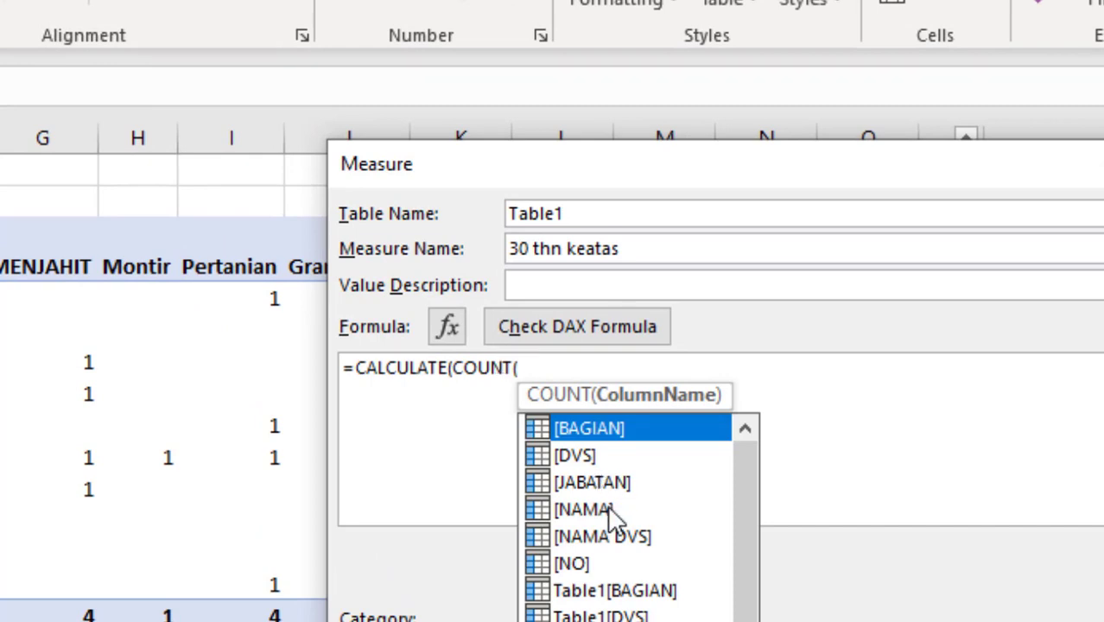
{"action": "double_click", "coordinate": [610, 510]}
{"action": "type", "text": "),"}
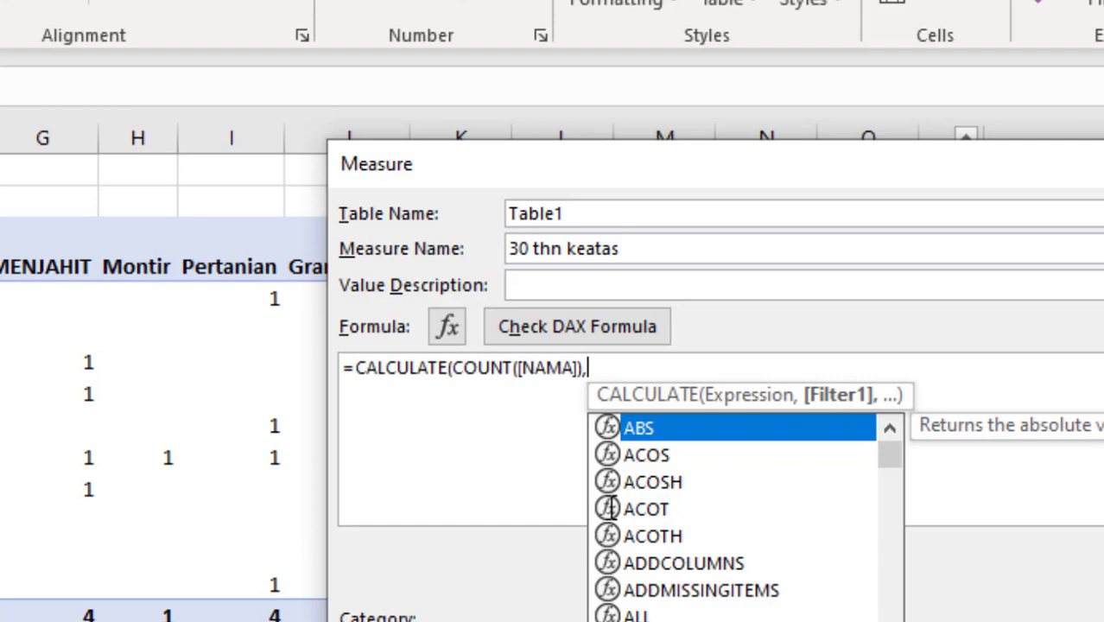
{"action": "type", "text": "us"}
{"action": "key", "text": "Tab"}
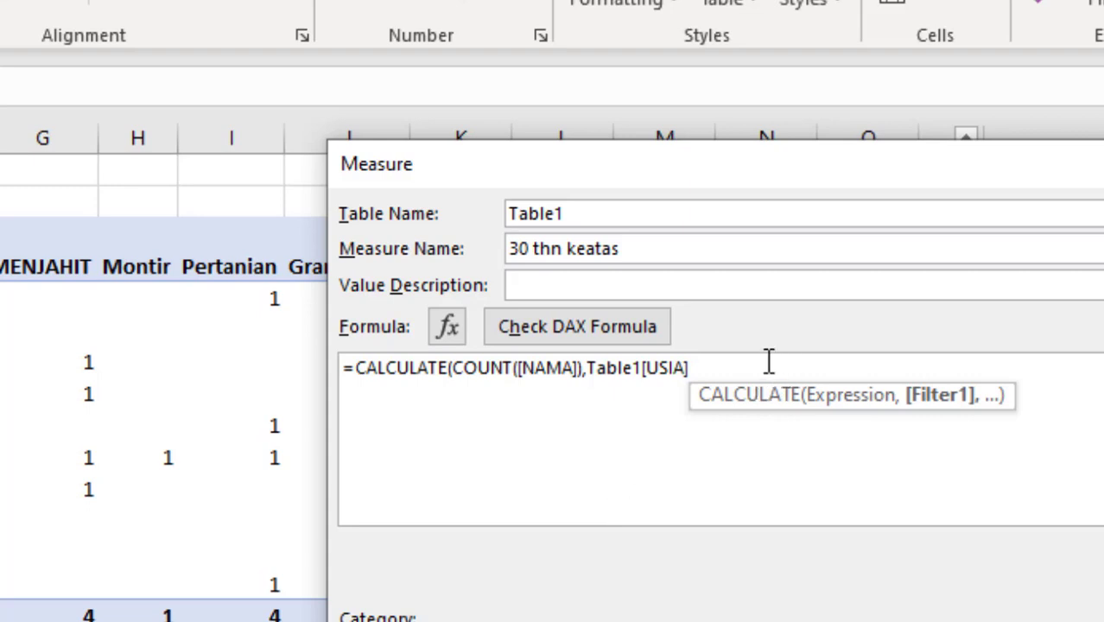
{"action": "type", "text": ">"}
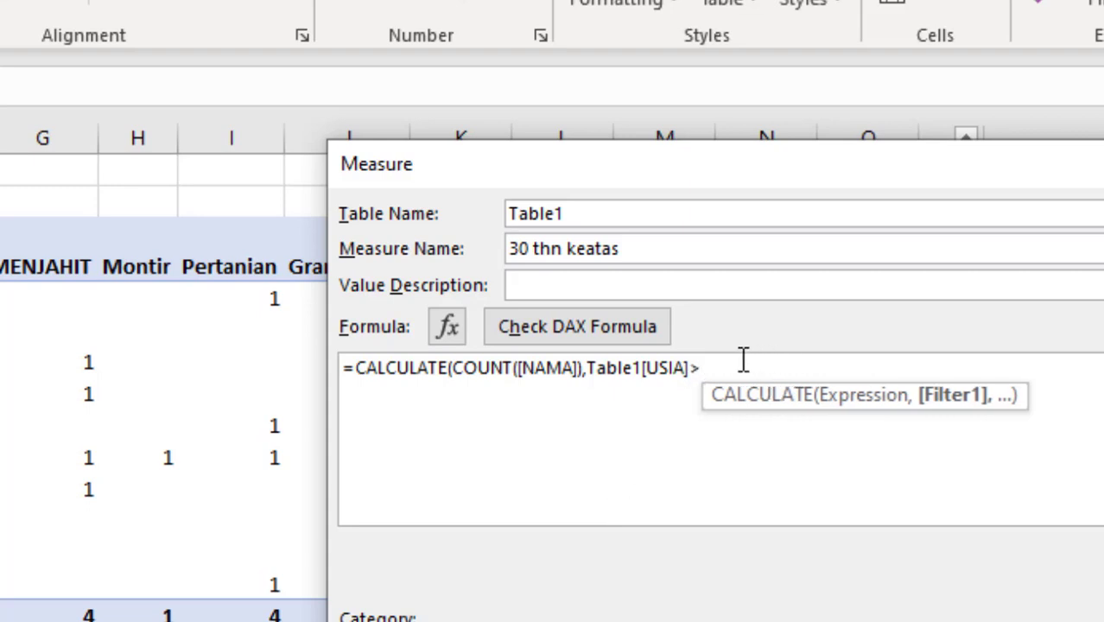
{"action": "type", "text": "=30"}
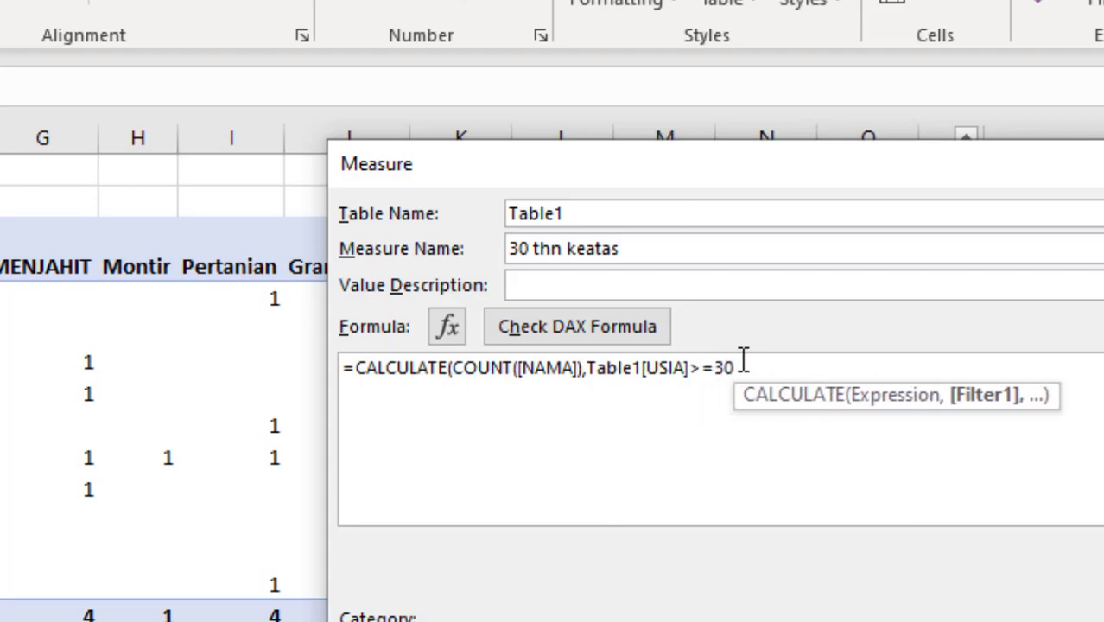
{"action": "type", "text": ")"}
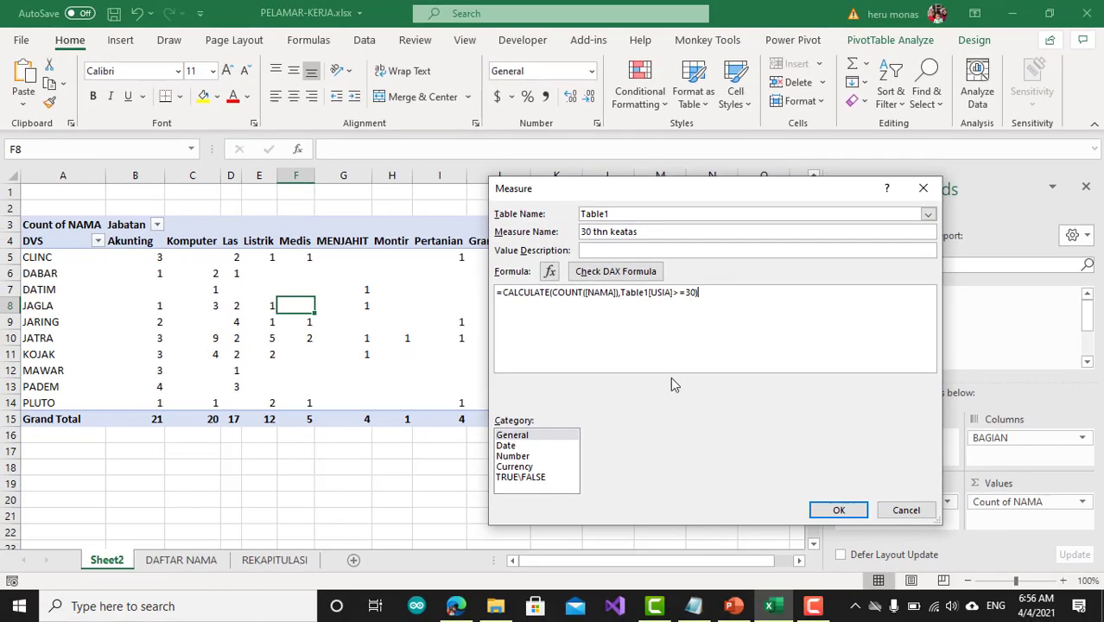
Check the DAX formula, save the measure, and add 30 thn keatas to the PivotTable's values
{"action": "left_click", "coordinate": [579, 273]}
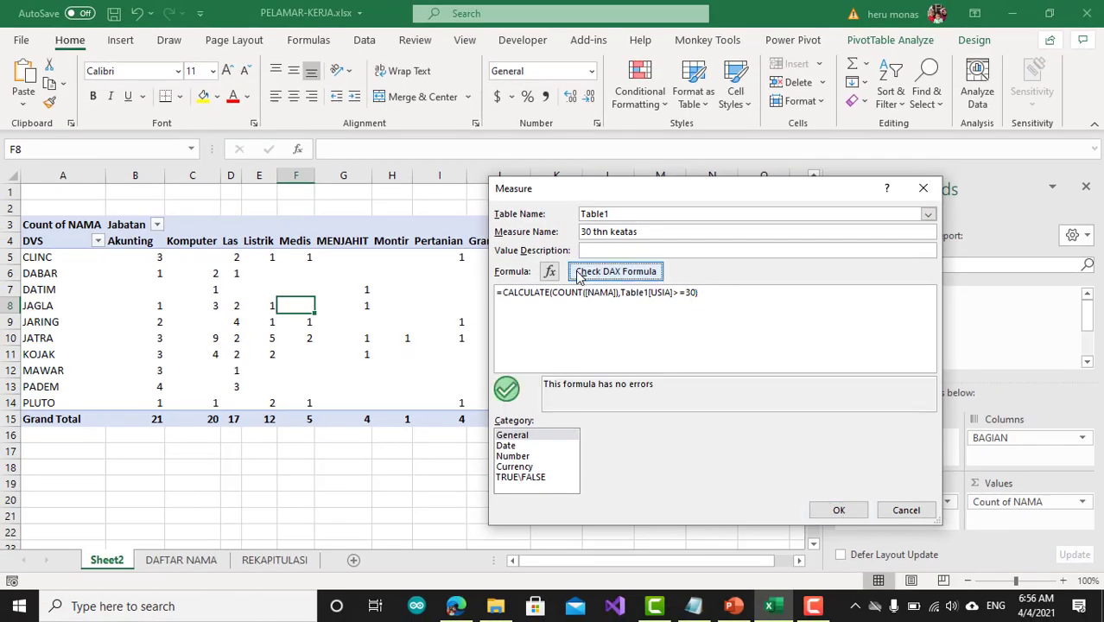
{"action": "left_click", "coordinate": [838, 510]}
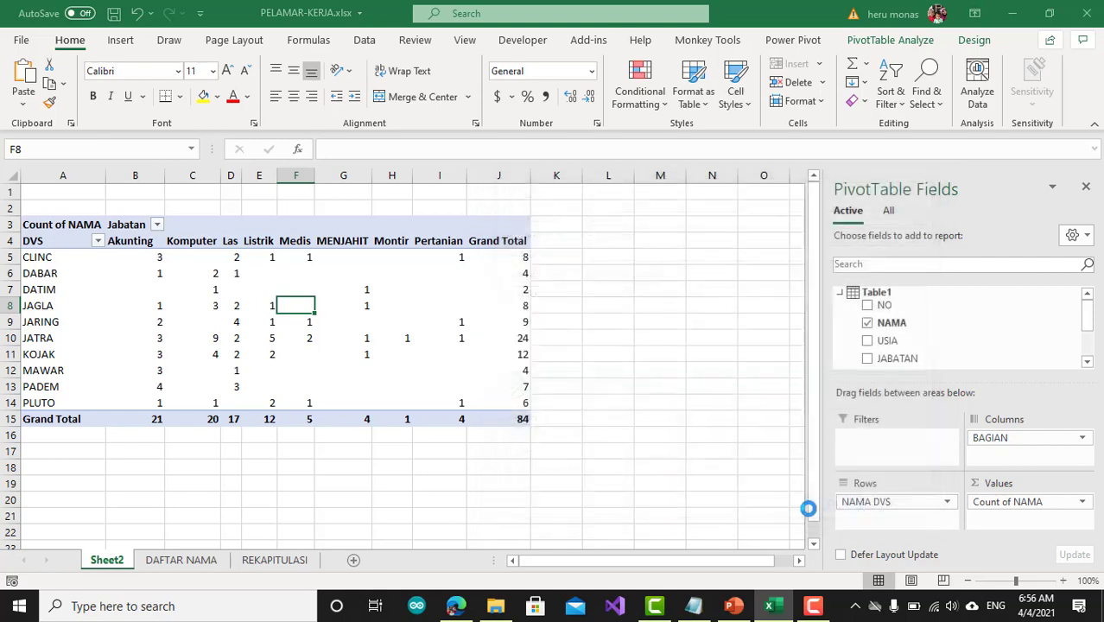
{"action": "scroll", "coordinate": [944, 316], "scroll_direction": "down", "scroll_amount": 2}
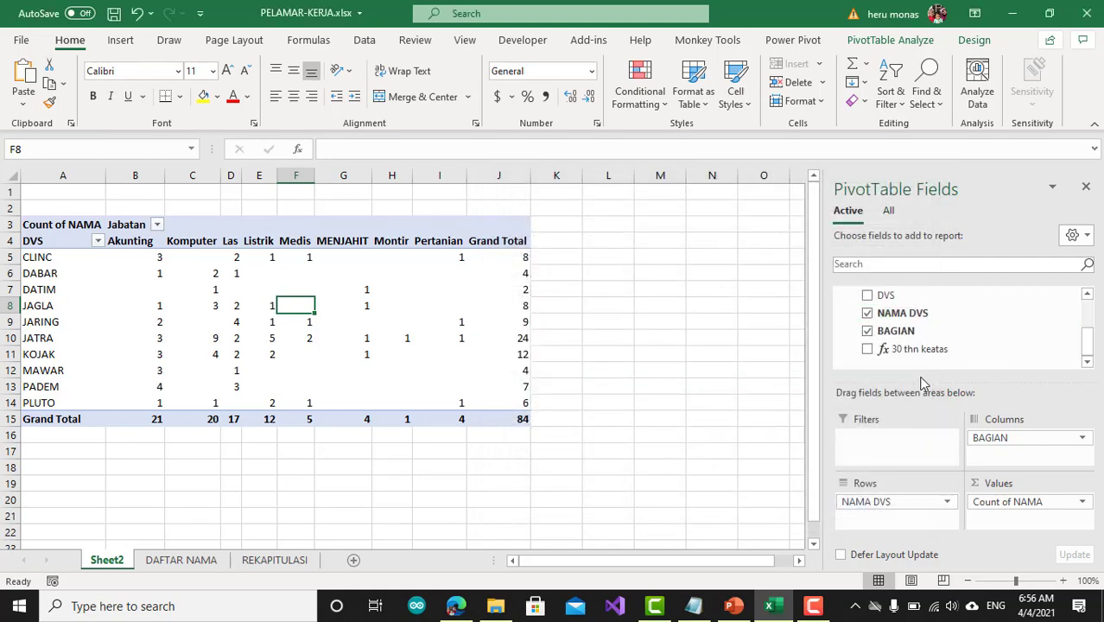
{"action": "left_click_drag", "start_coordinate": [901, 355], "coordinate": [1003, 460]}
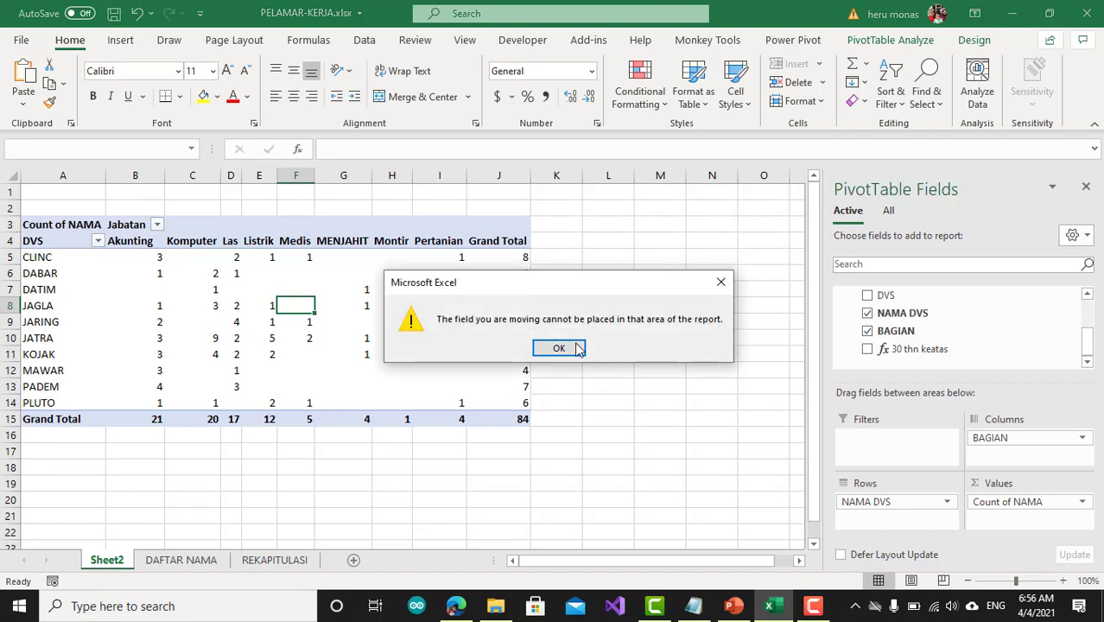
{"action": "left_click", "coordinate": [557, 347]}
{"action": "left_click_drag", "start_coordinate": [896, 355], "coordinate": [1043, 522]}
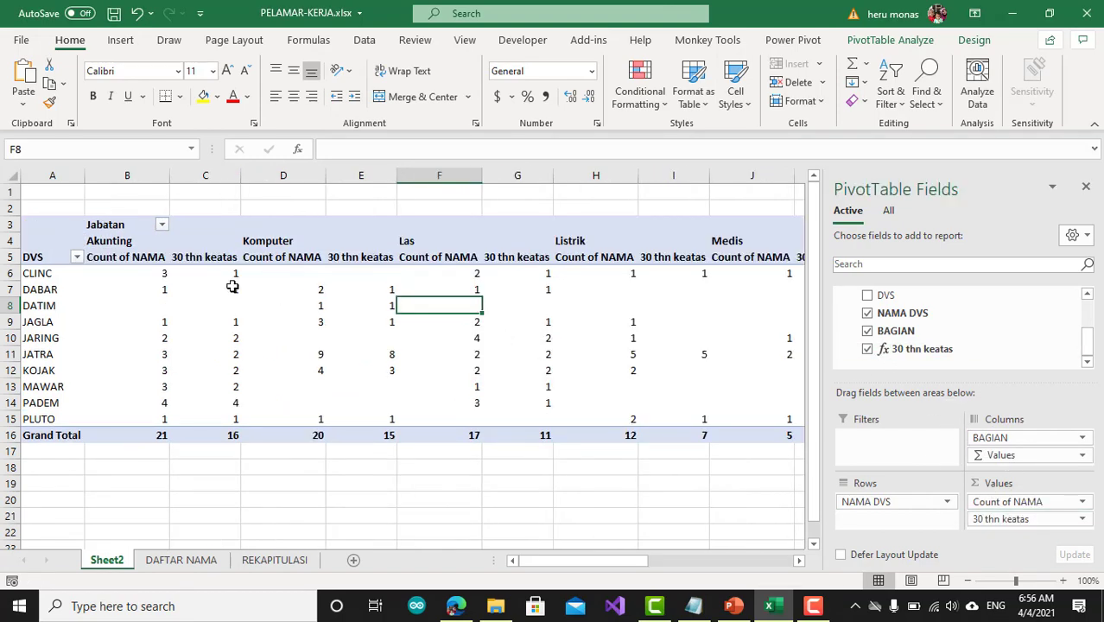
Remove Count of NAMA from the PivotTable's values, keeping only the 30 thn keatas measure
{"action": "mouse_move", "coordinate": [224, 283]}
{"action": "left_click", "coordinate": [208, 256]}
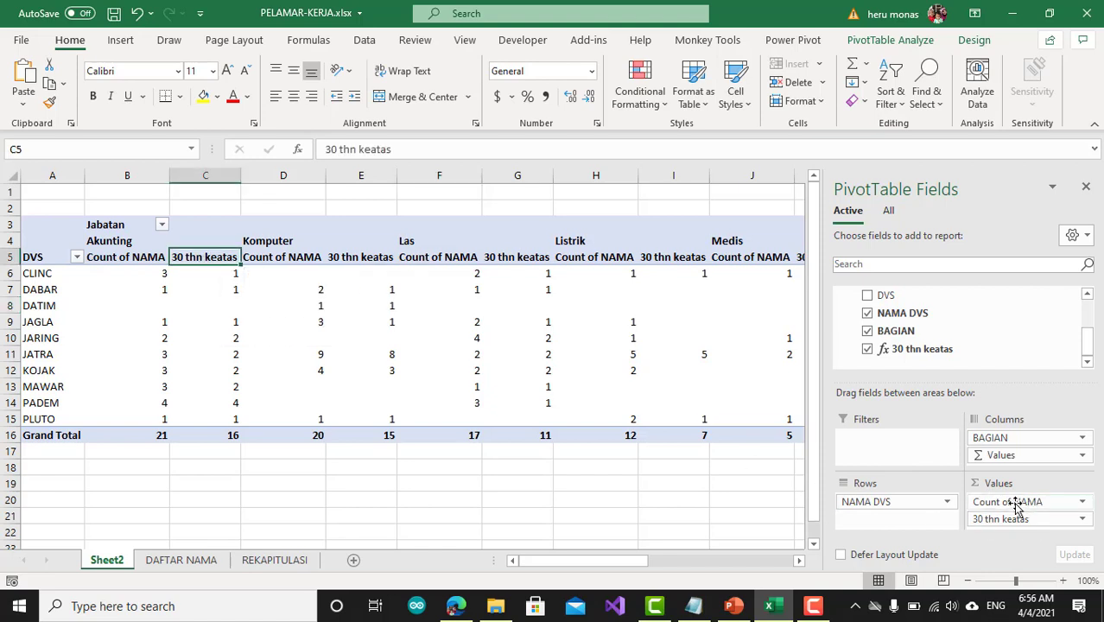
{"action": "left_click_drag", "start_coordinate": [1015, 502], "coordinate": [739, 509]}
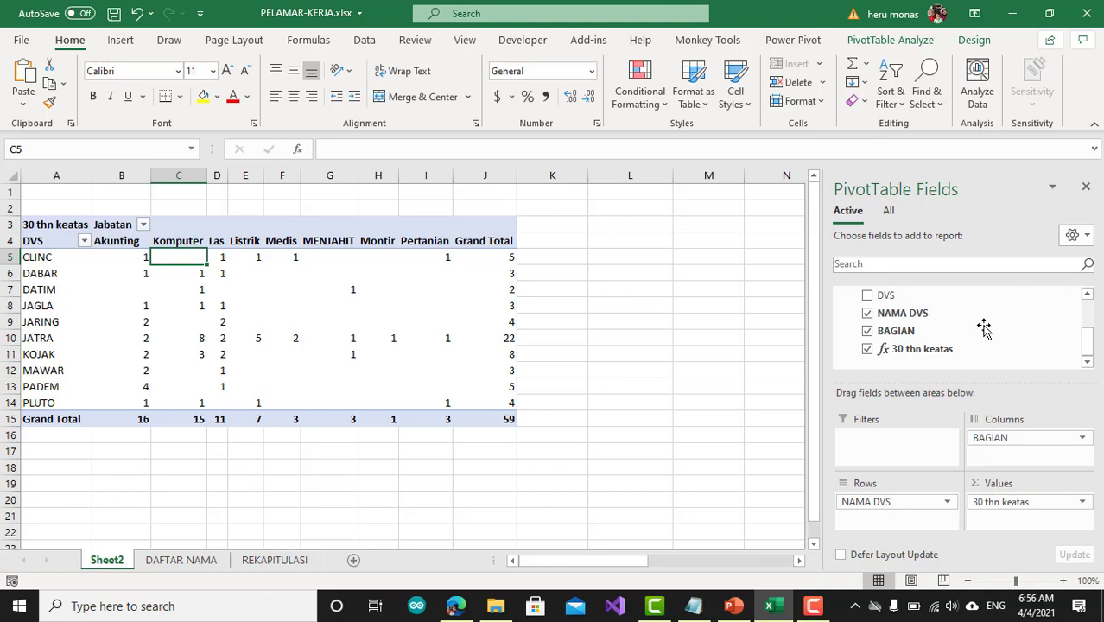
{"action": "left_click_drag", "start_coordinate": [950, 349], "coordinate": [767, 360]}
{"action": "scroll", "coordinate": [932, 340], "scroll_direction": "up", "scroll_amount": 5}
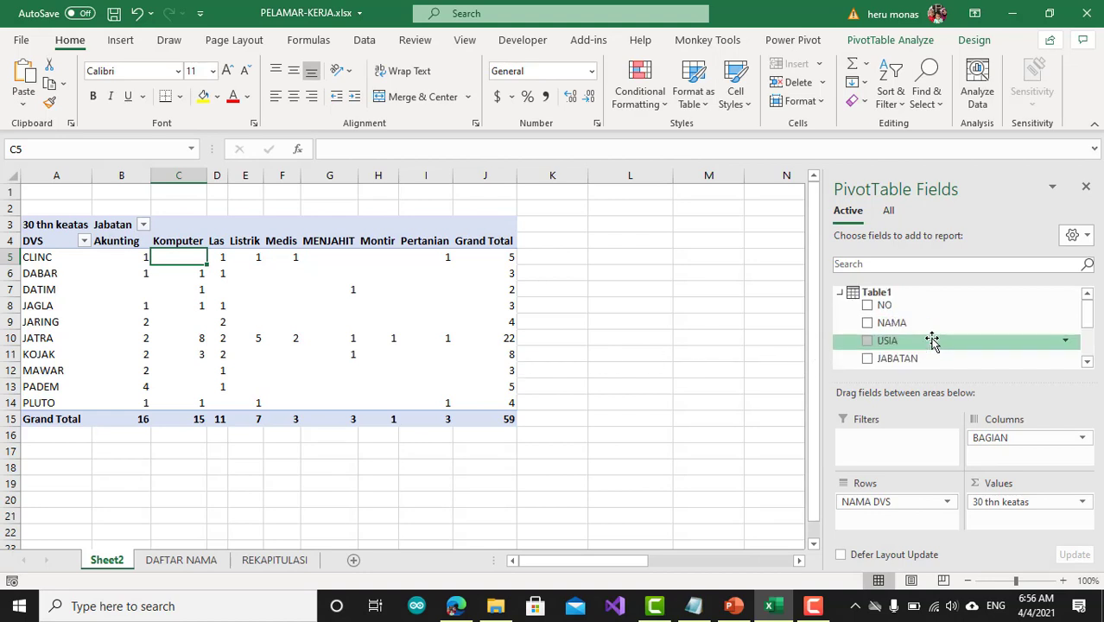
{"action": "right_click", "coordinate": [867, 294]}
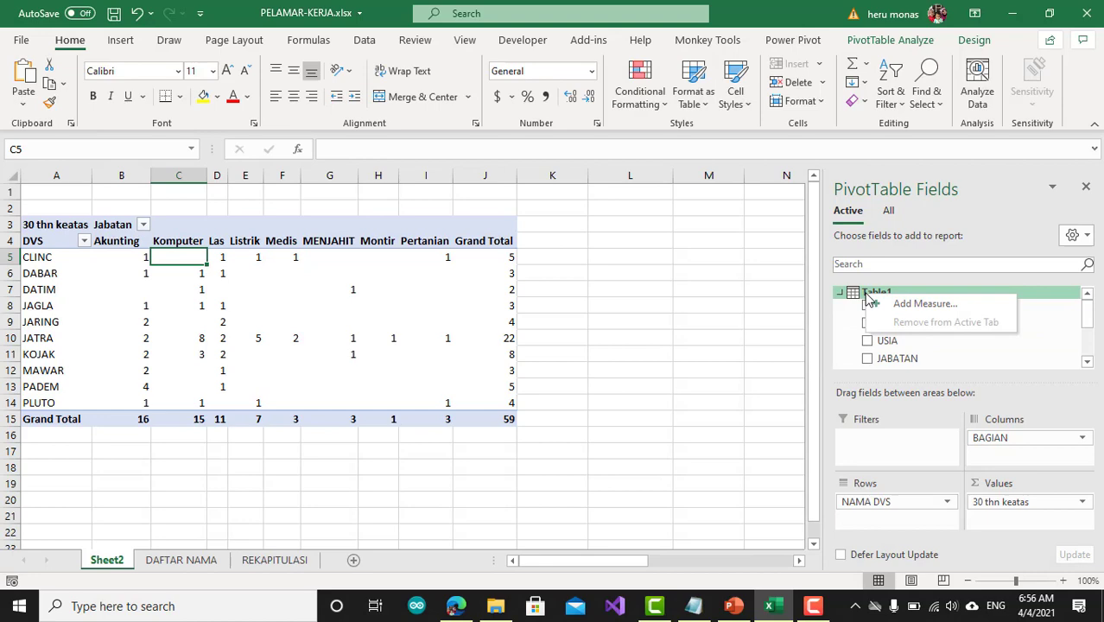
{"action": "left_click", "coordinate": [920, 304]}
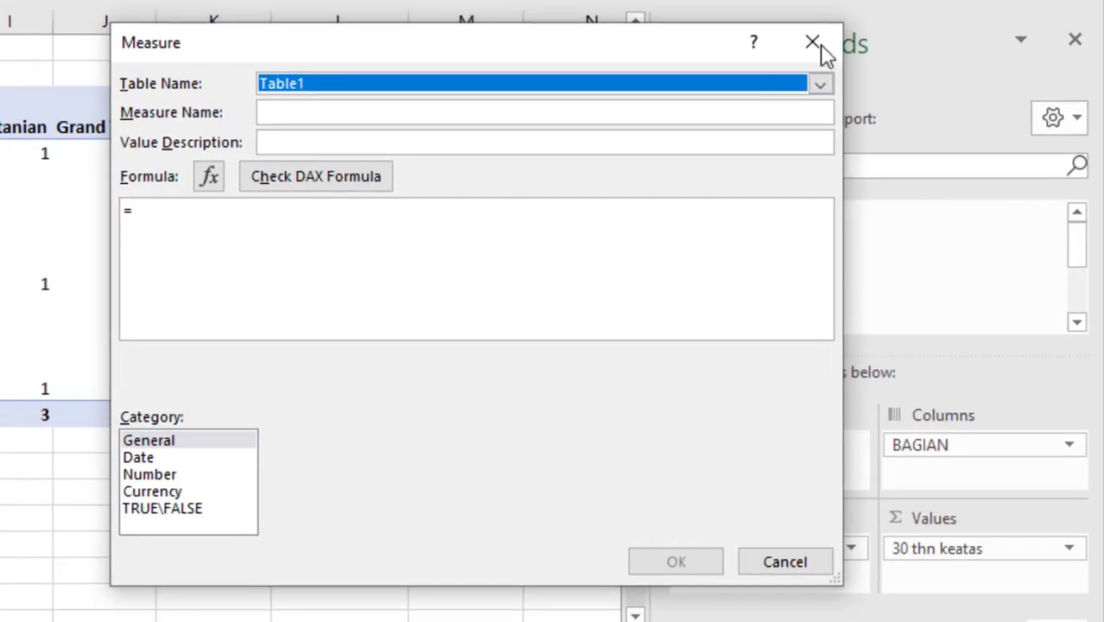
{"action": "left_click", "coordinate": [813, 43]}
Open the 30 thn keatas measure, copy its whole formula, and close it without changes
{"action": "scroll", "coordinate": [789, 251], "scroll_direction": "down", "scroll_amount": 5}
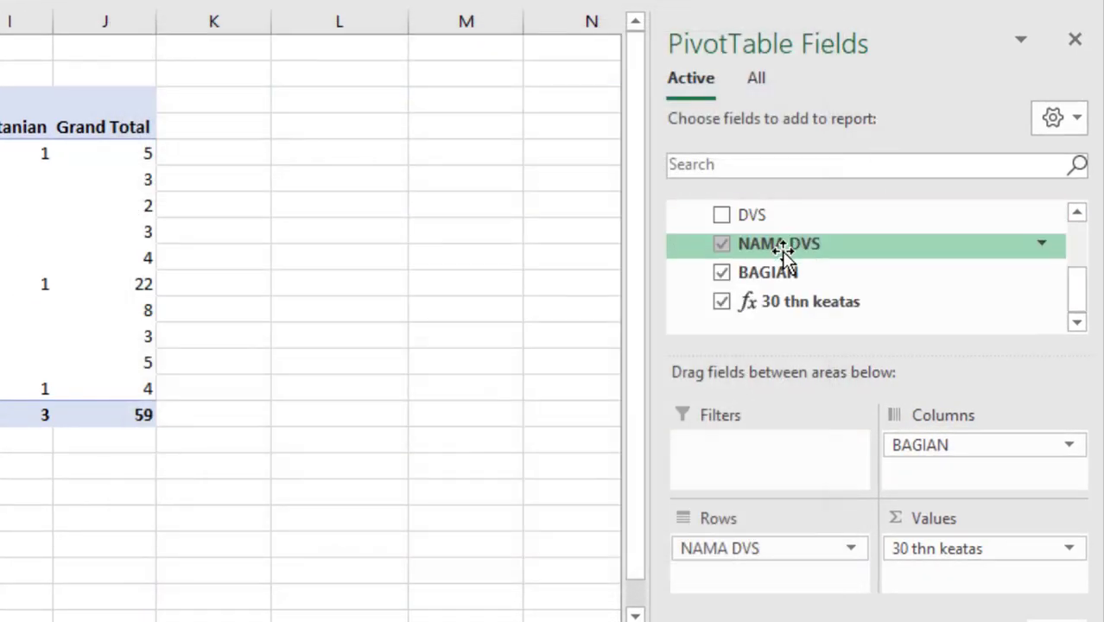
{"action": "right_click", "coordinate": [788, 299]}
{"action": "left_click", "coordinate": [843, 314]}
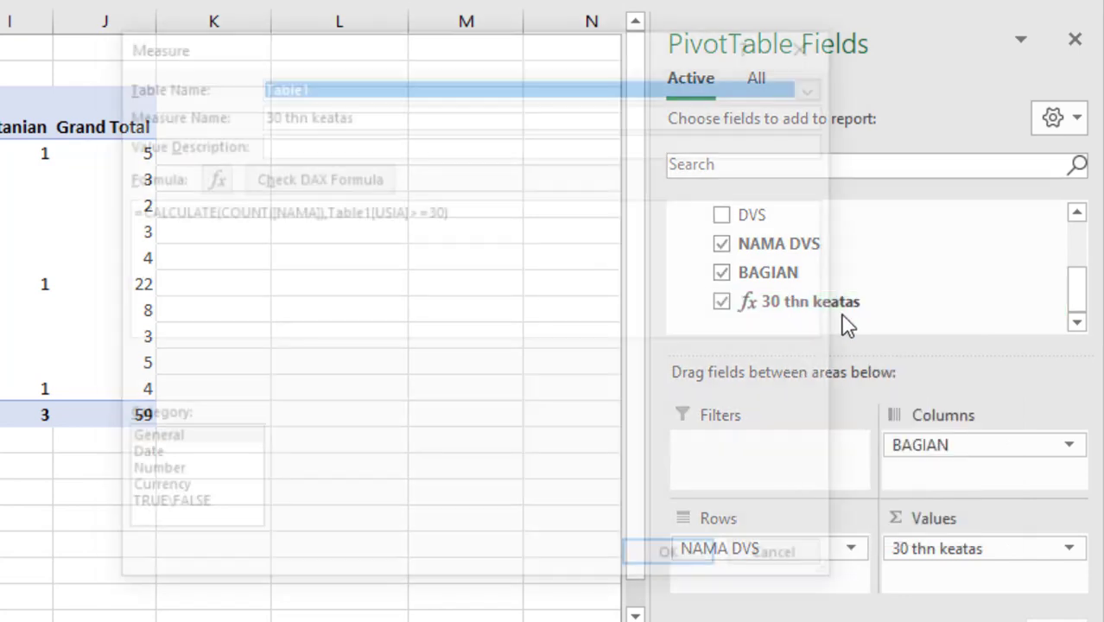
{"action": "left_click", "coordinate": [468, 213]}
{"action": "key", "text": "ctrl+a"}
{"action": "key", "text": "ctrl+c"}
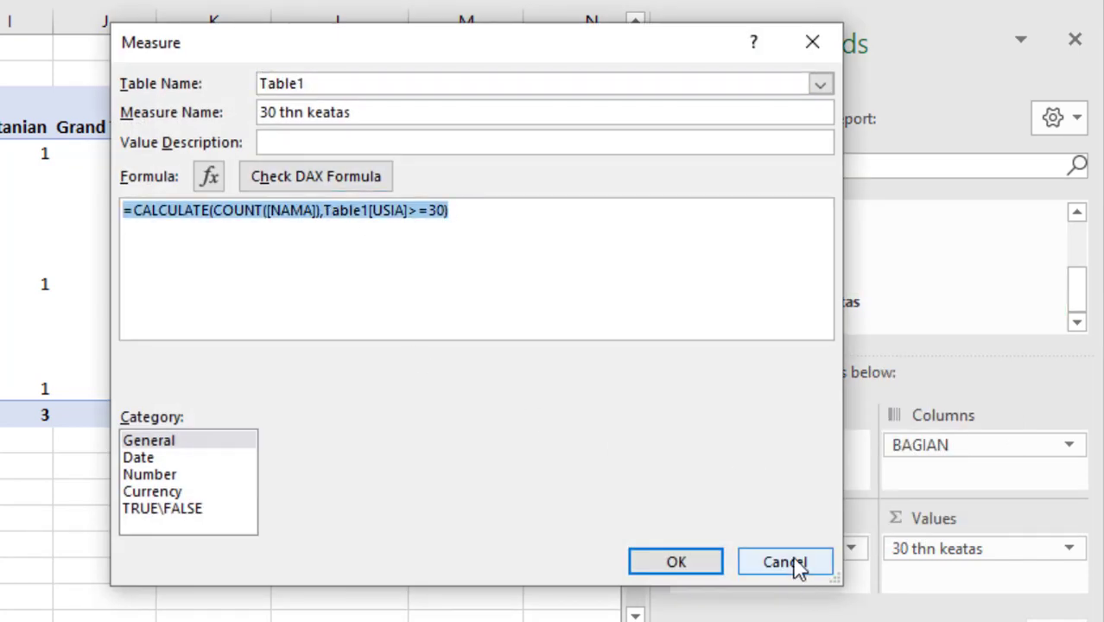
{"action": "left_click", "coordinate": [742, 569]}
Start a new measure on Table1 and paste the copied formula, deleting the duplicate equals sign
{"action": "scroll", "coordinate": [753, 272], "scroll_direction": "up", "scroll_amount": 5}
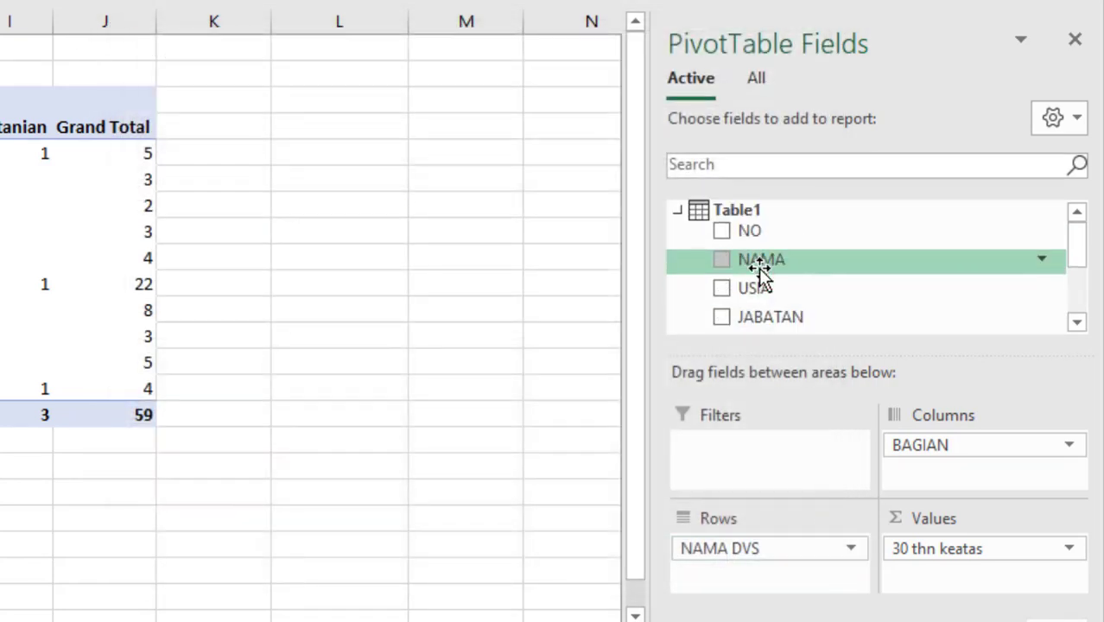
{"action": "right_click", "coordinate": [746, 212]}
{"action": "left_click", "coordinate": [782, 229]}
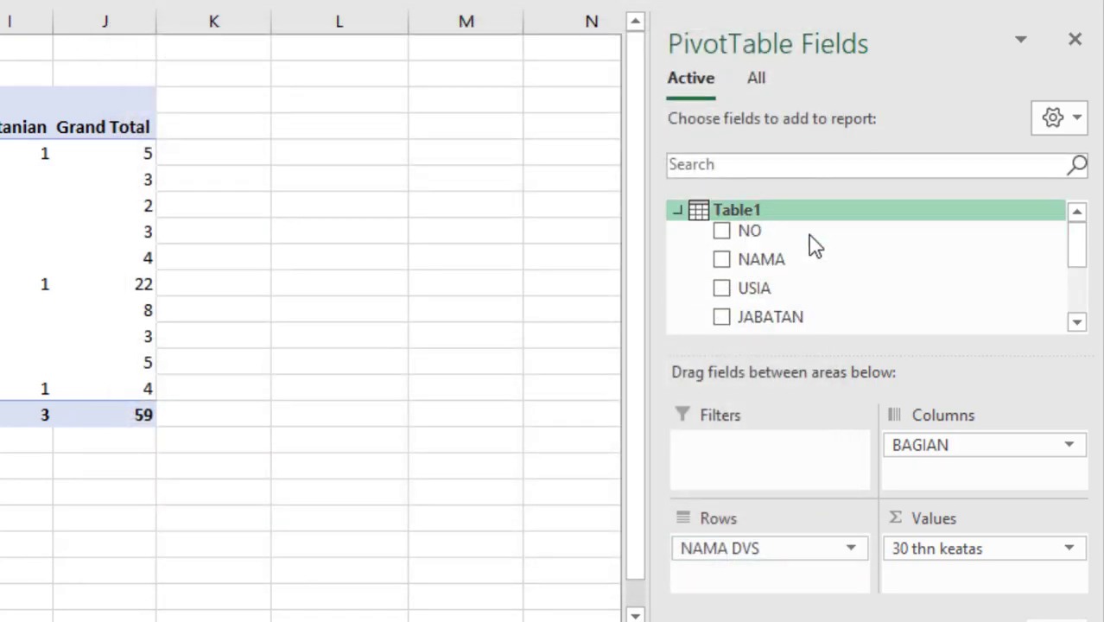
{"action": "left_click", "coordinate": [269, 220]}
{"action": "key", "text": "ctrl+v"}
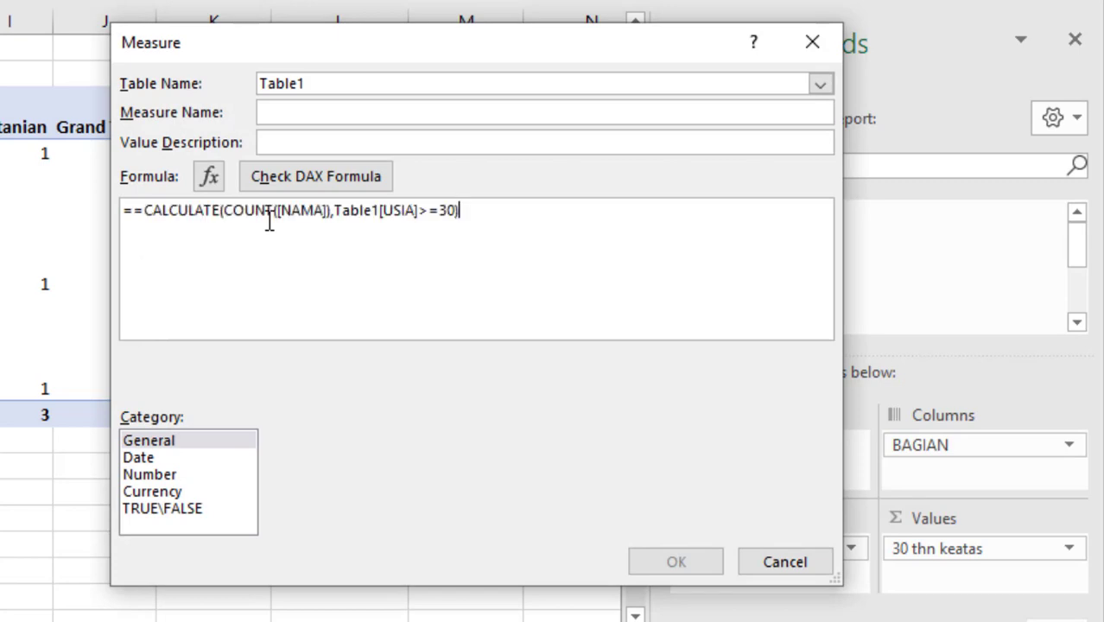
{"action": "left_click", "coordinate": [128, 212]}
{"action": "key", "text": "BackSpace"}
Name the new measure "Dibawah 30 thn"
{"action": "left_click", "coordinate": [400, 107]}
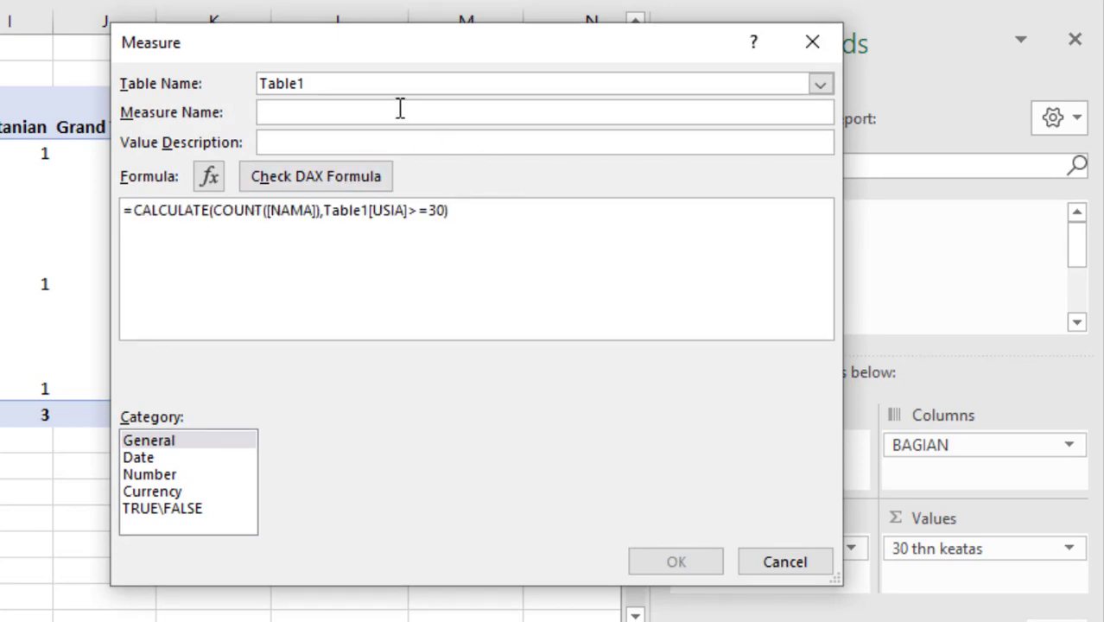
{"action": "type", "text": "Dibaw"}
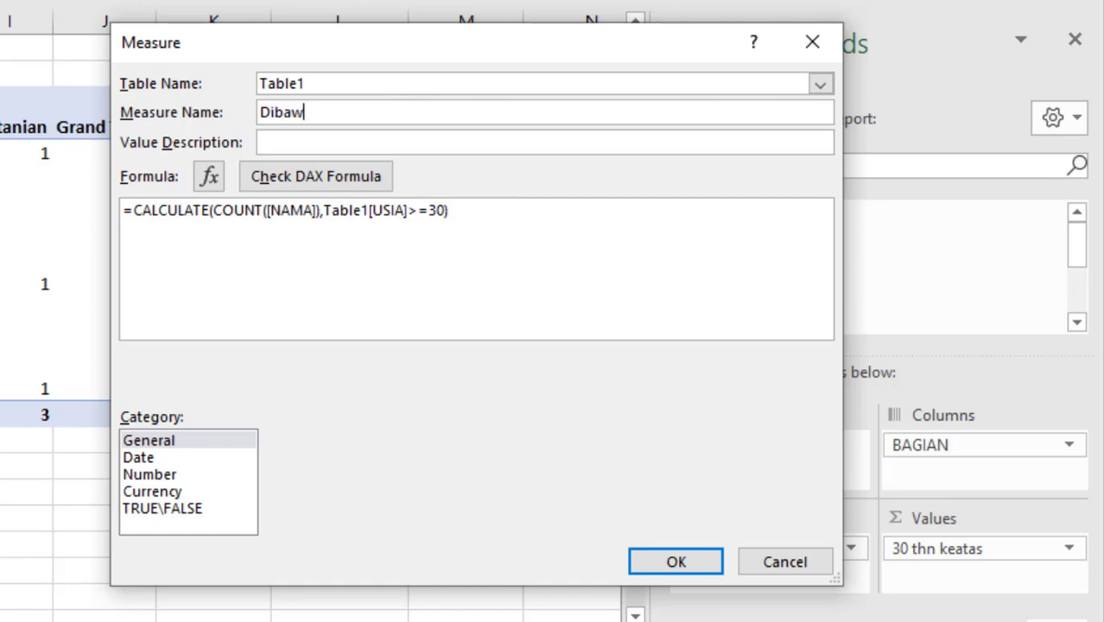
{"action": "type", "text": "ah 30 thn"}
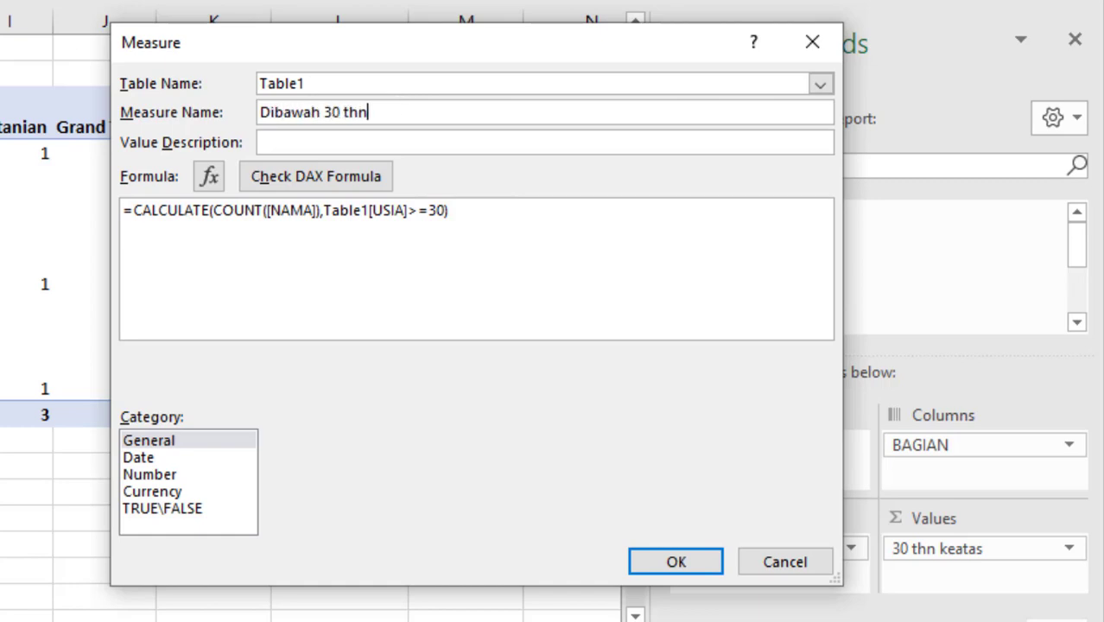
Change the formula's age filter to Table1[USIA]<30 and save the Dibawah 30 thn measure
{"action": "left_click", "coordinate": [418, 210]}
{"action": "key", "text": "BackSpace"}
{"action": "key", "text": "BackSpace"}
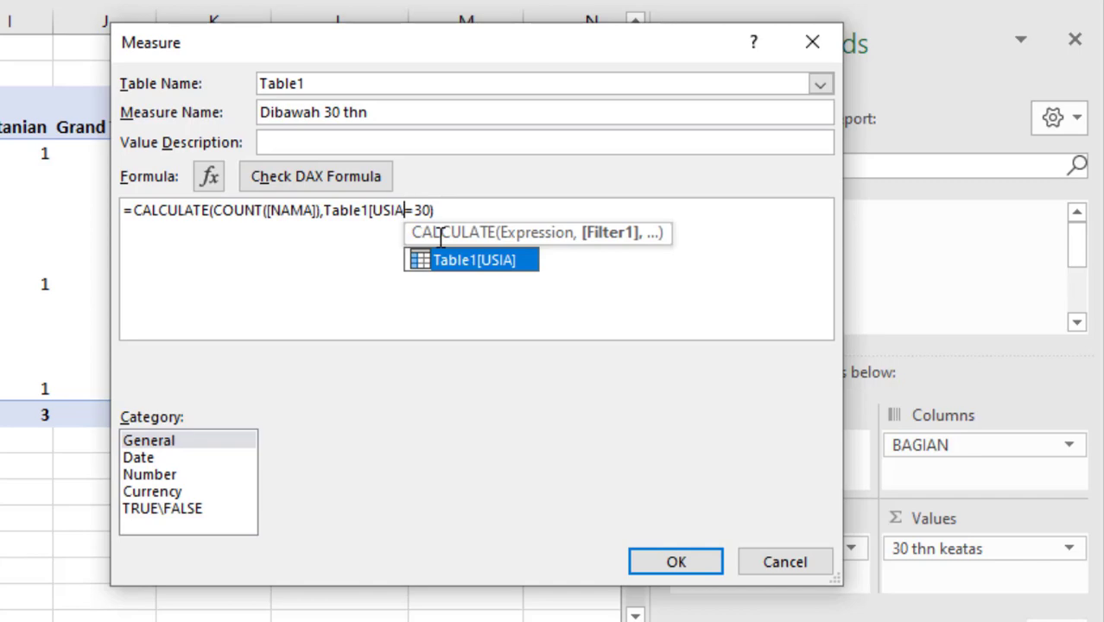
{"action": "type", "text": "]"}
{"action": "left_click", "coordinate": [417, 210]}
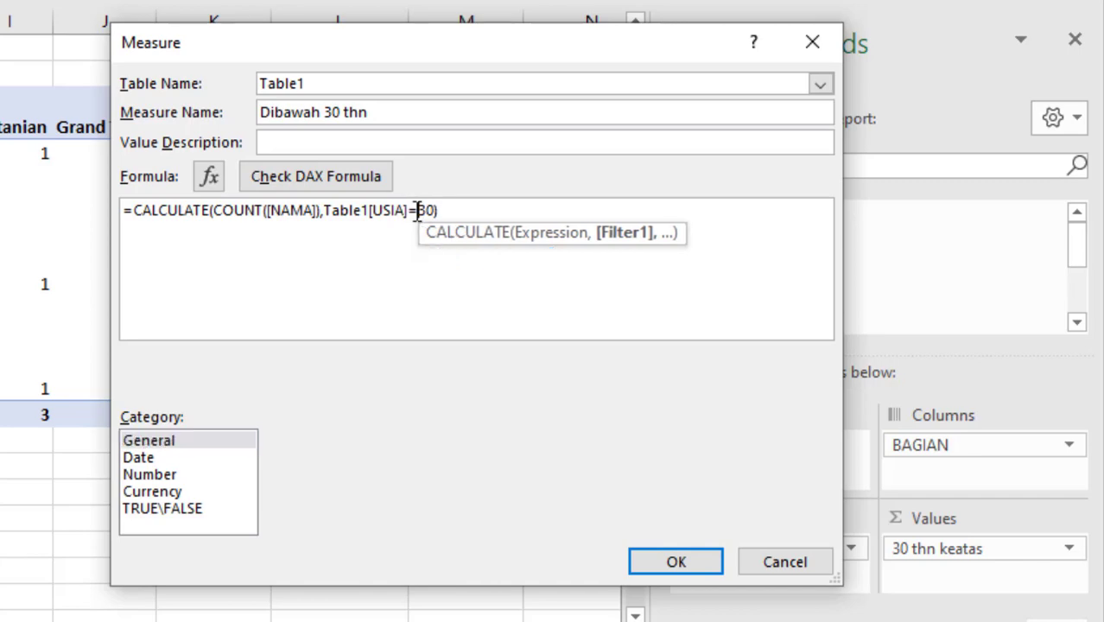
{"action": "key", "text": "BackSpace"}
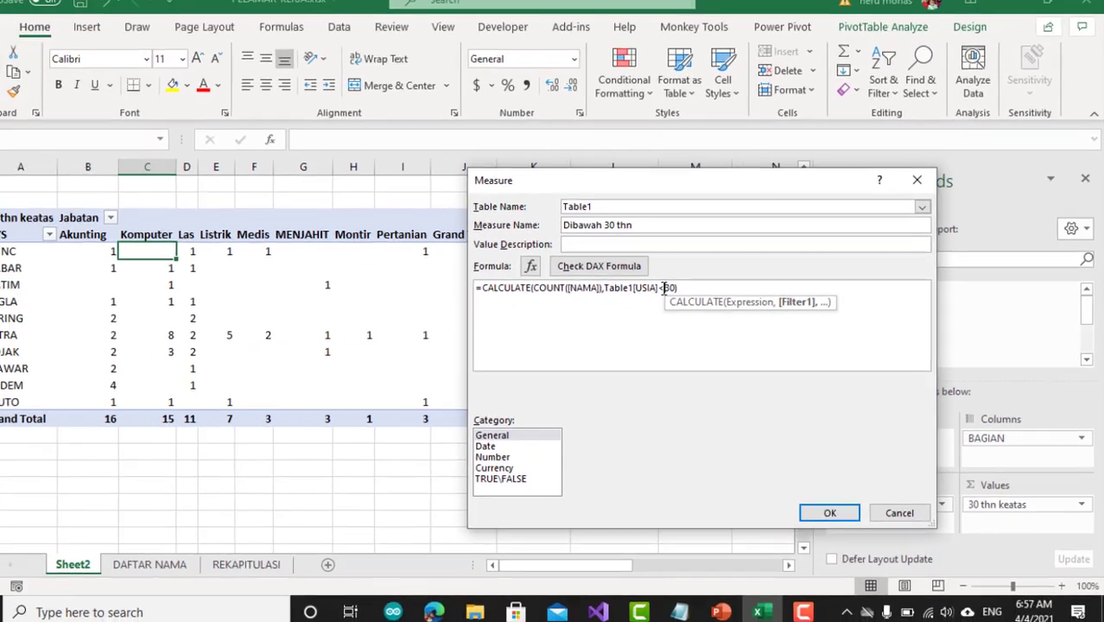
{"action": "type", "text": "<"}
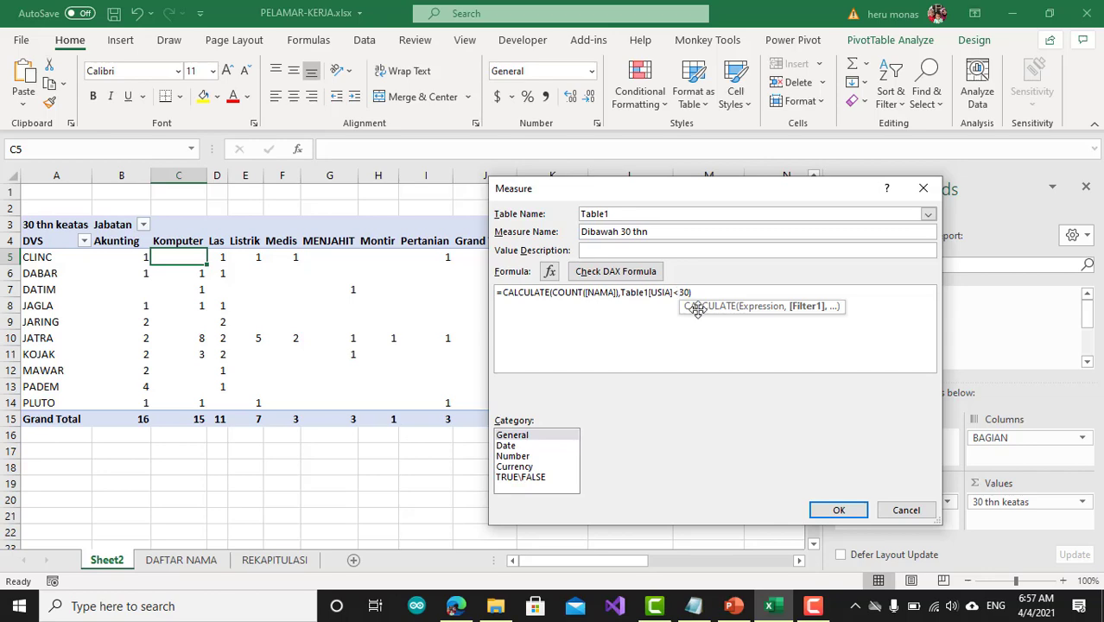
{"action": "left_click", "coordinate": [838, 510]}
Add the Dibawah 30 thn measure to the PivotTable's values below 30 thn keatas
{"action": "scroll", "coordinate": [939, 340], "scroll_direction": "down", "scroll_amount": 2}
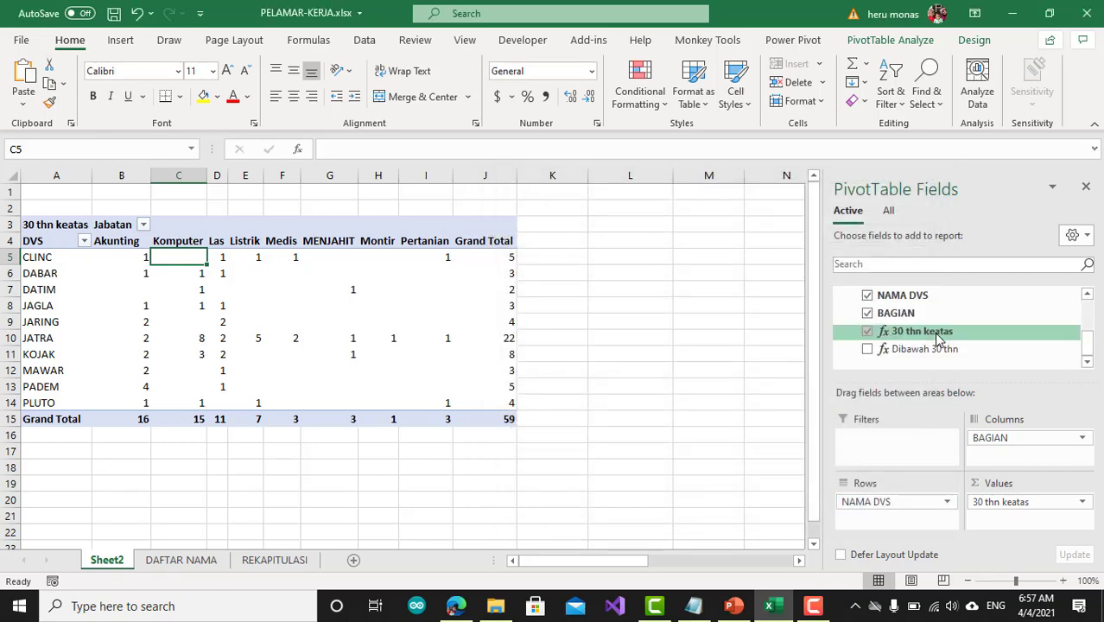
{"action": "left_click_drag", "start_coordinate": [921, 349], "coordinate": [1053, 513]}
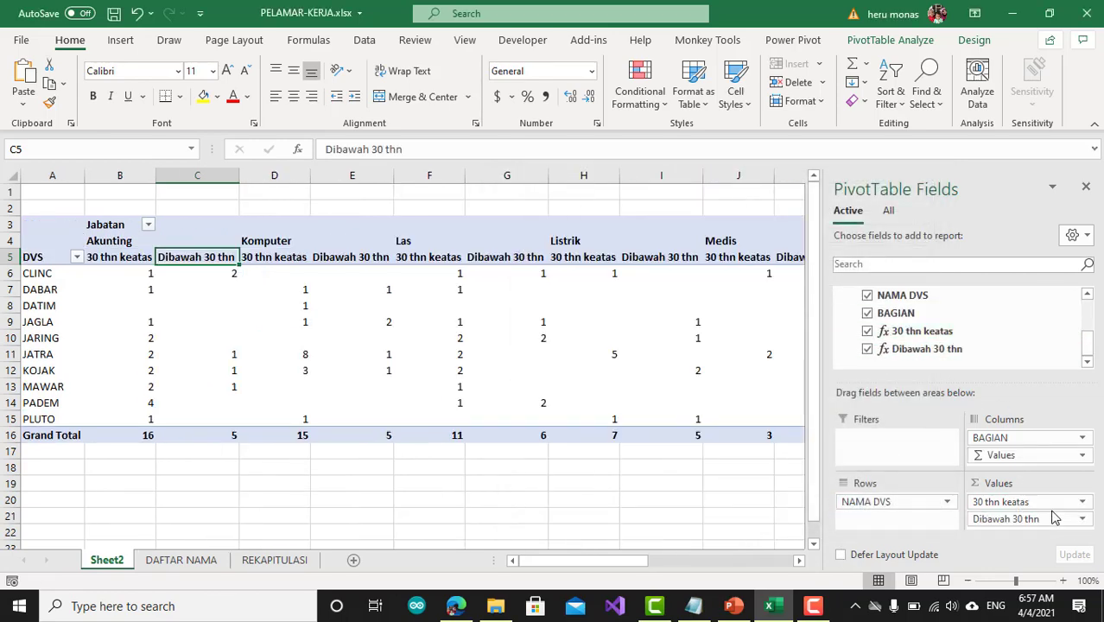
{"action": "left_click", "coordinate": [401, 354]}
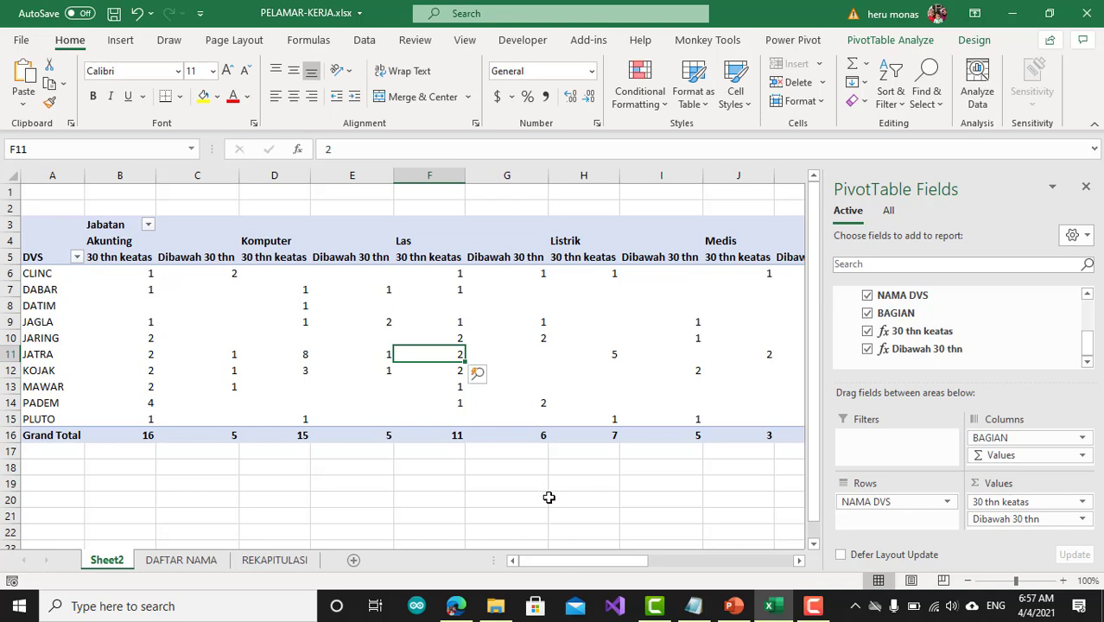
{"action": "left_click", "coordinate": [544, 561]}
Select all the Dibawah 30 thn columns in the PivotTable and fill them with light green
{"action": "mouse_move", "coordinate": [216, 419]}
{"action": "left_click", "coordinate": [129, 258]}
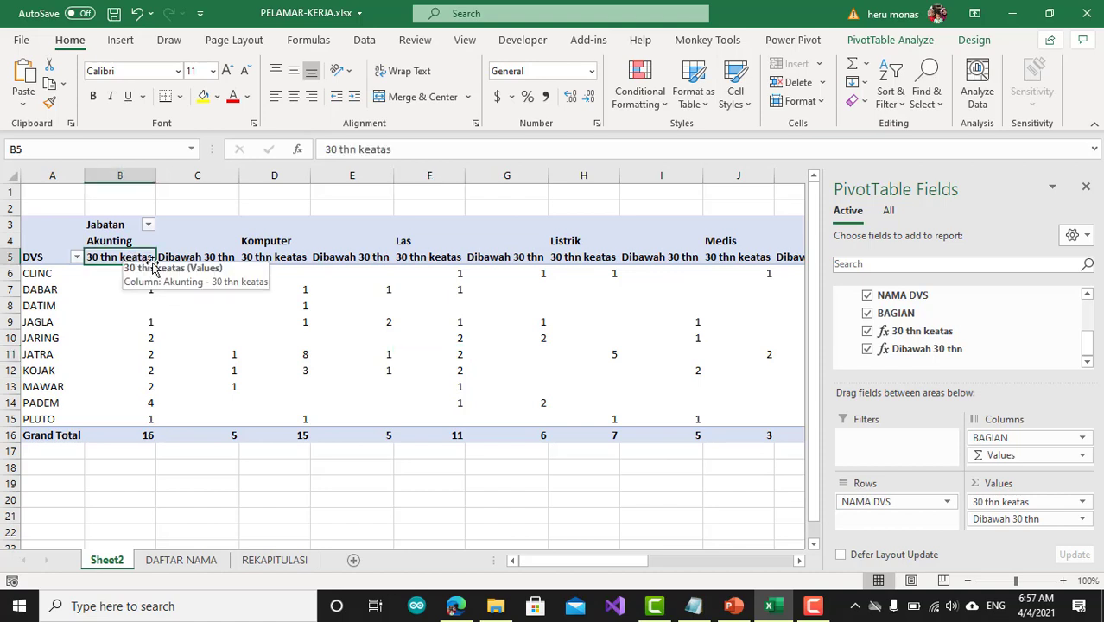
{"action": "left_click", "coordinate": [218, 257]}
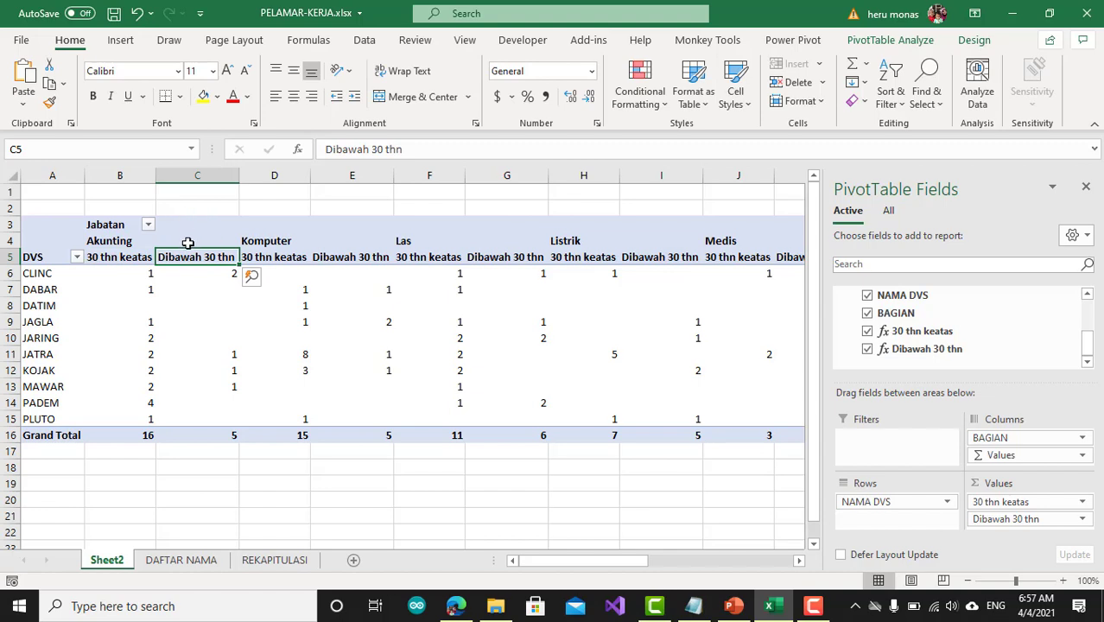
{"action": "left_click", "coordinate": [189, 248]}
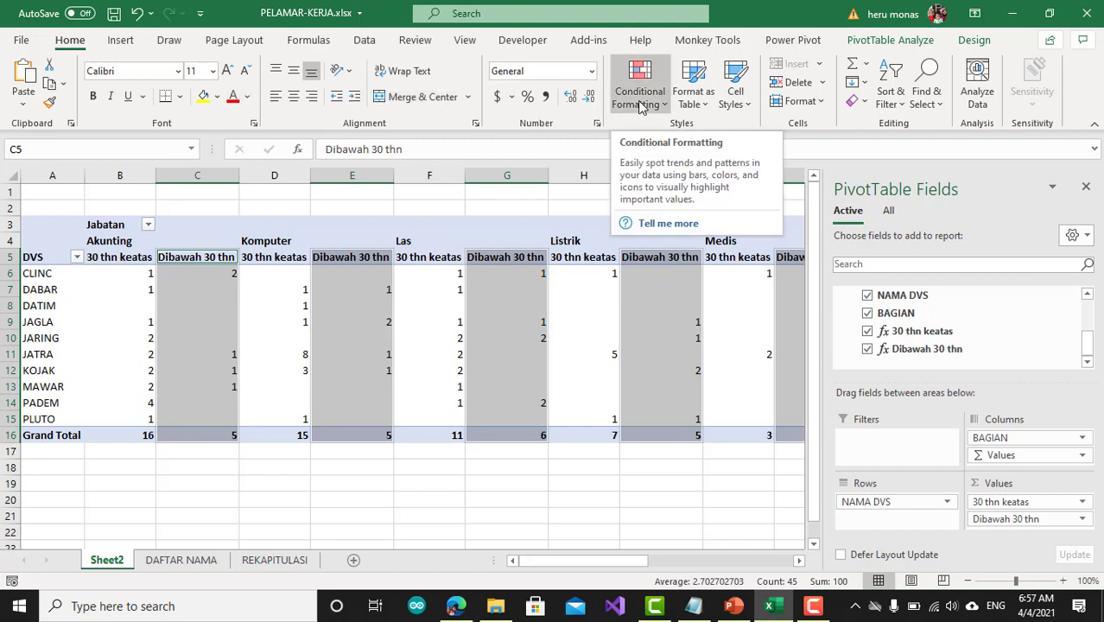
{"action": "left_click", "coordinate": [217, 97]}
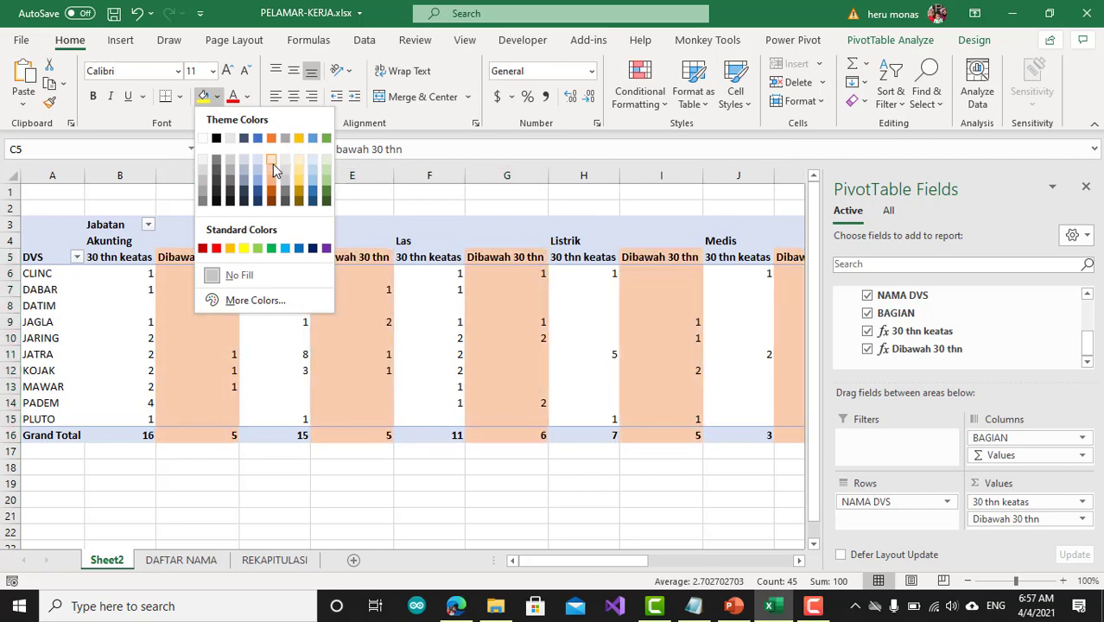
{"action": "left_click", "coordinate": [325, 164]}
{"action": "left_click", "coordinate": [298, 514]}
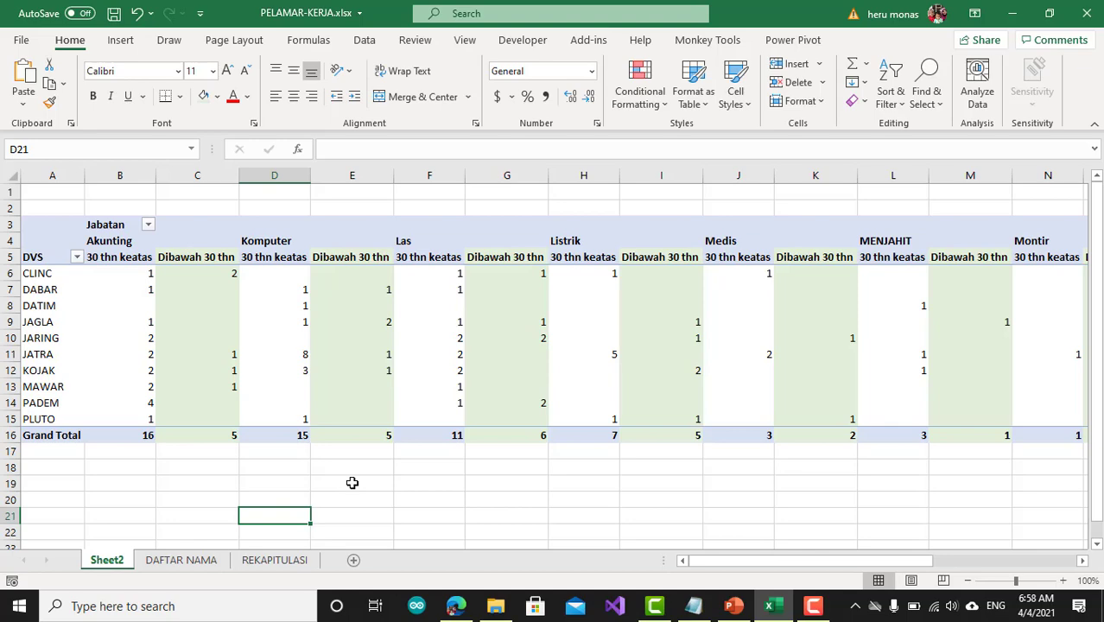
Compare the PivotTable's layout with the REKAPITULASI sheet's recap of applicants with experience and its grouping rules
{"action": "left_click", "coordinate": [261, 560]}
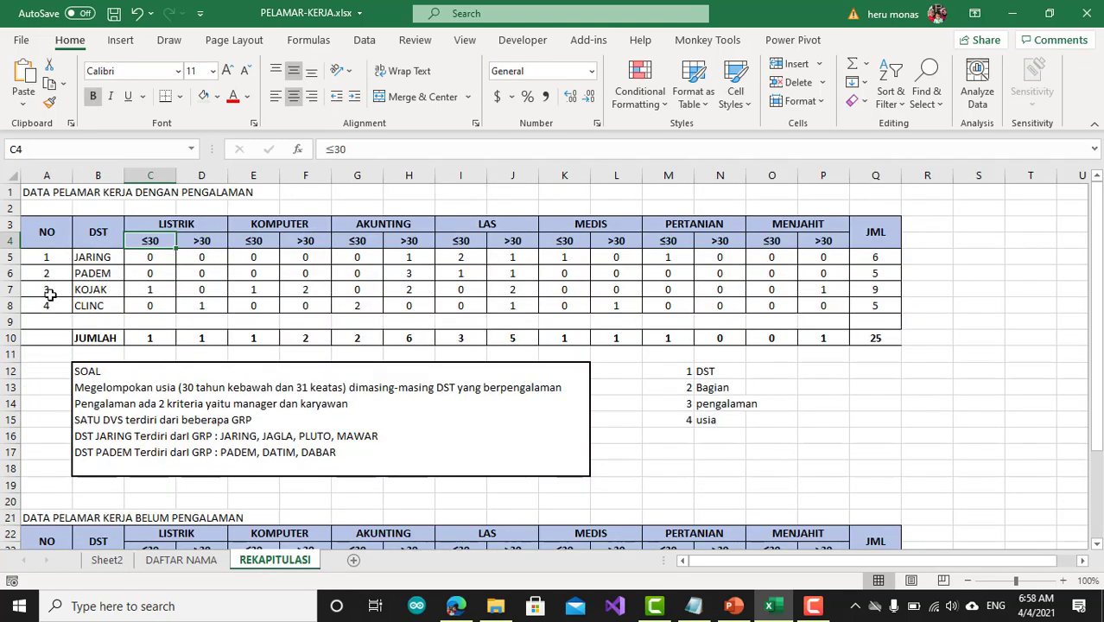
{"action": "left_click", "coordinate": [114, 561]}
{"action": "mouse_move", "coordinate": [194, 366]}
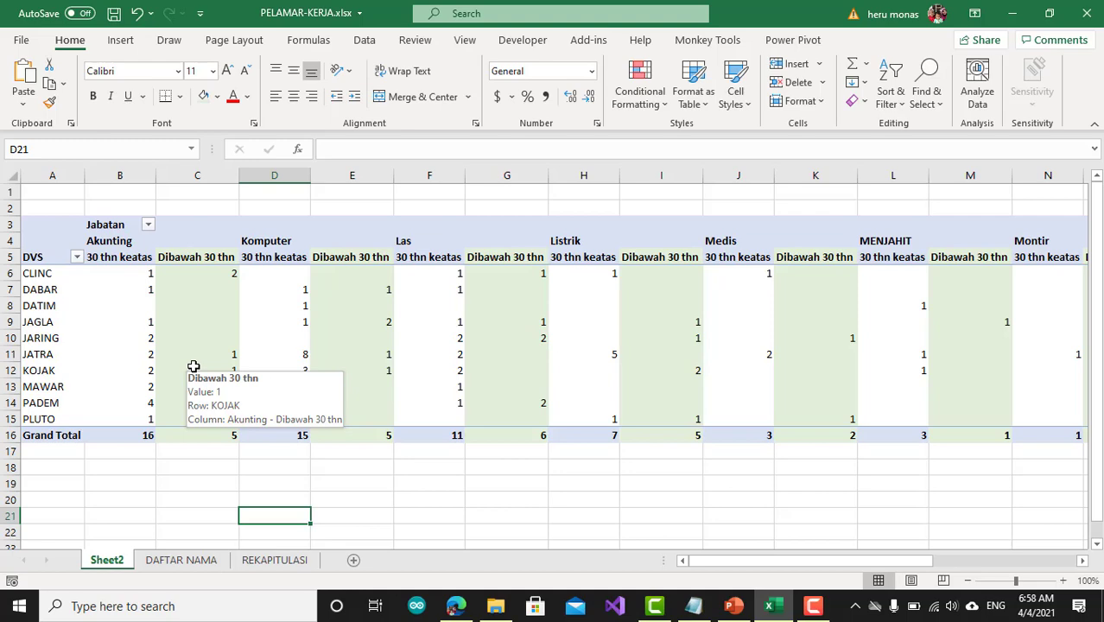
{"action": "left_click", "coordinate": [274, 560]}
{"action": "left_click", "coordinate": [50, 192]}
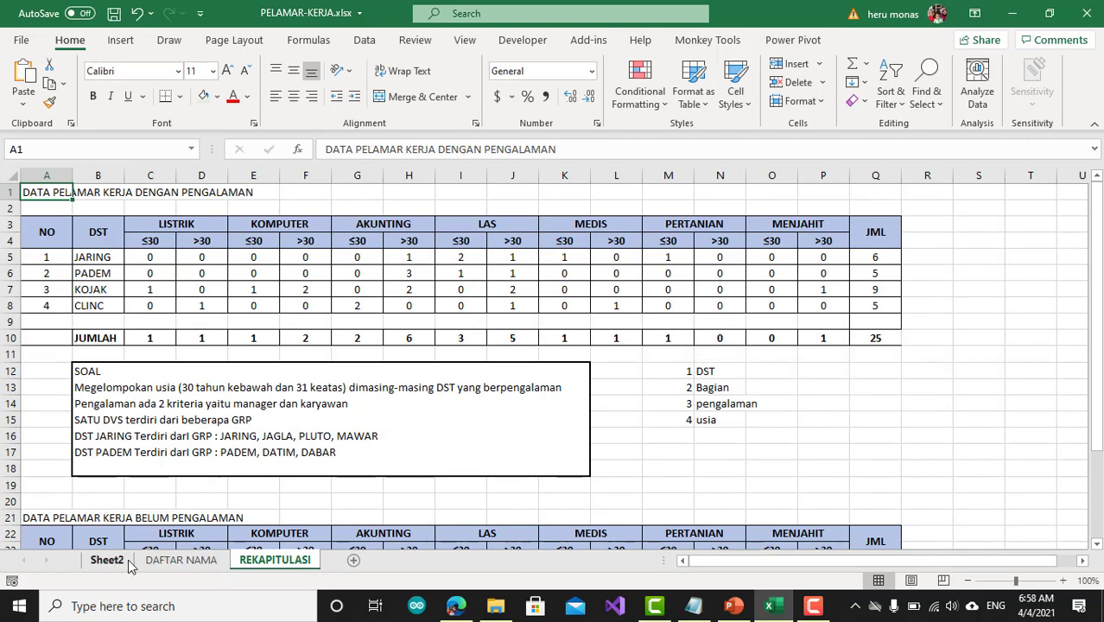
Examine the BELUM entries in the JABATAN column of the DAFTAR NAMA sheet
{"action": "left_click", "coordinate": [182, 560]}
{"action": "scroll", "coordinate": [256, 261], "scroll_direction": "up", "scroll_amount": 20}
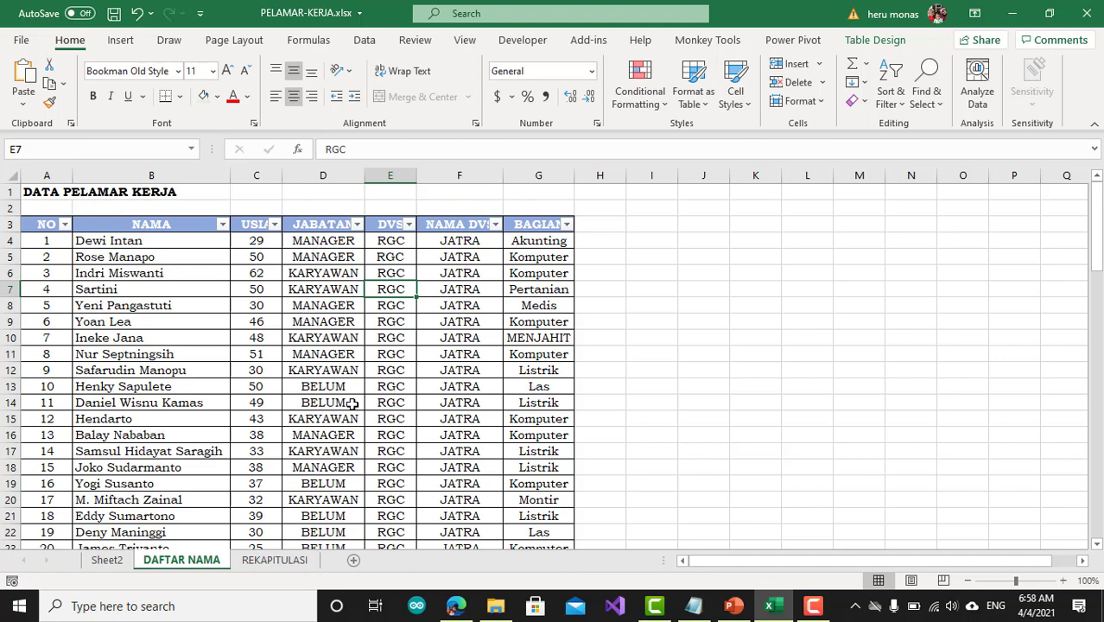
{"action": "left_click_drag", "start_coordinate": [344, 386], "coordinate": [344, 405]}
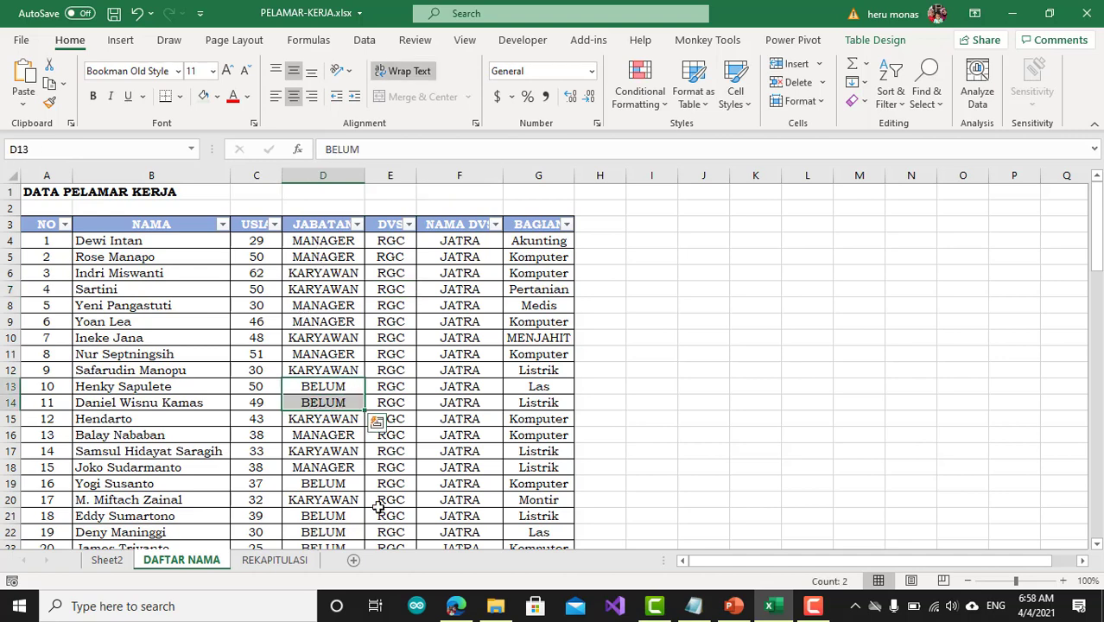
Add a slicer for the JABATAN field to the PivotTable on Sheet2
{"action": "left_click", "coordinate": [121, 563]}
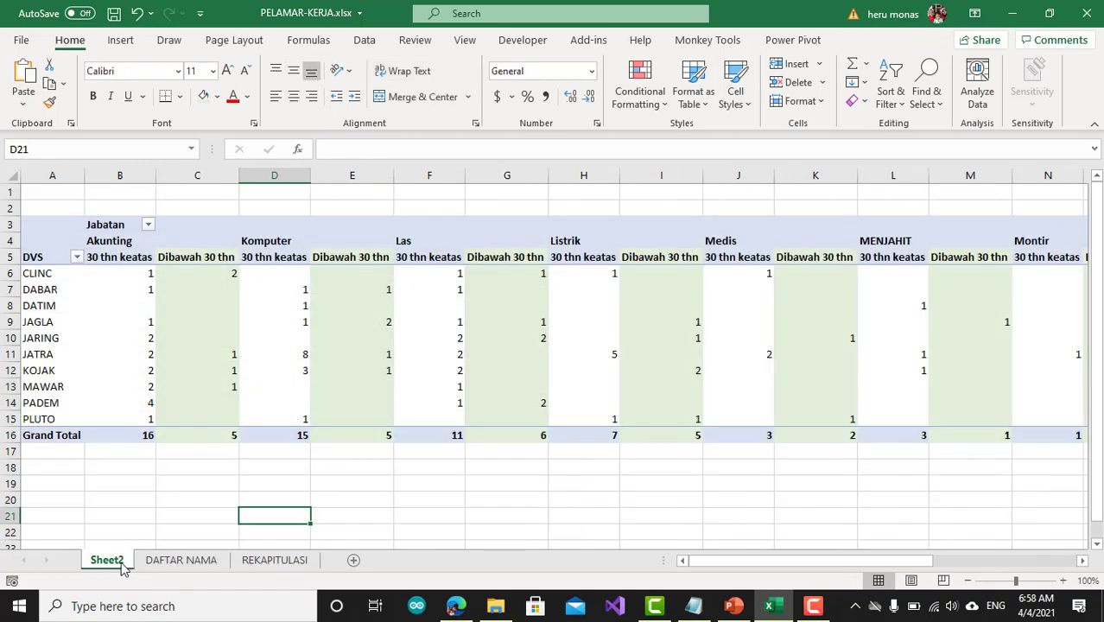
{"action": "left_click", "coordinate": [350, 324]}
{"action": "scroll", "coordinate": [907, 345], "scroll_direction": "up", "scroll_amount": 5}
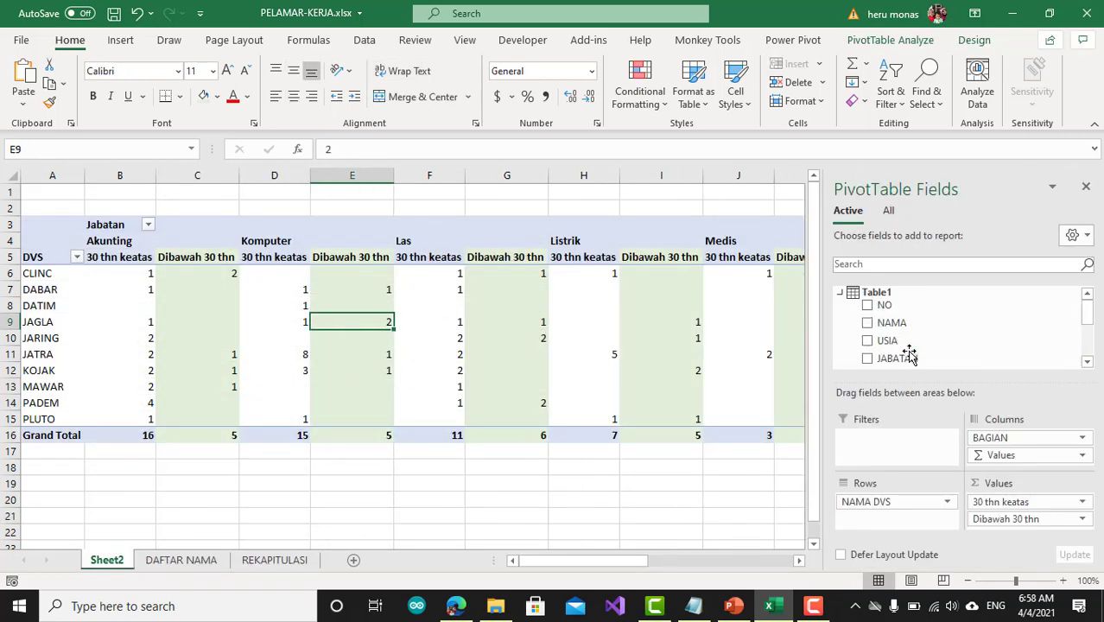
{"action": "scroll", "coordinate": [908, 354], "scroll_direction": "down", "scroll_amount": 1}
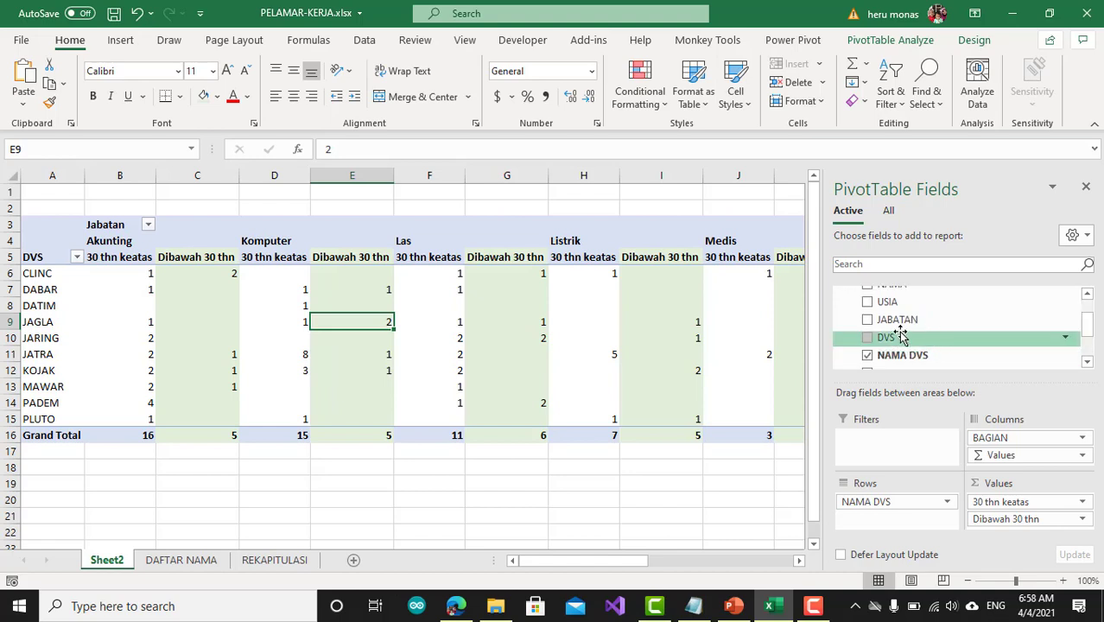
{"action": "right_click", "coordinate": [894, 318]}
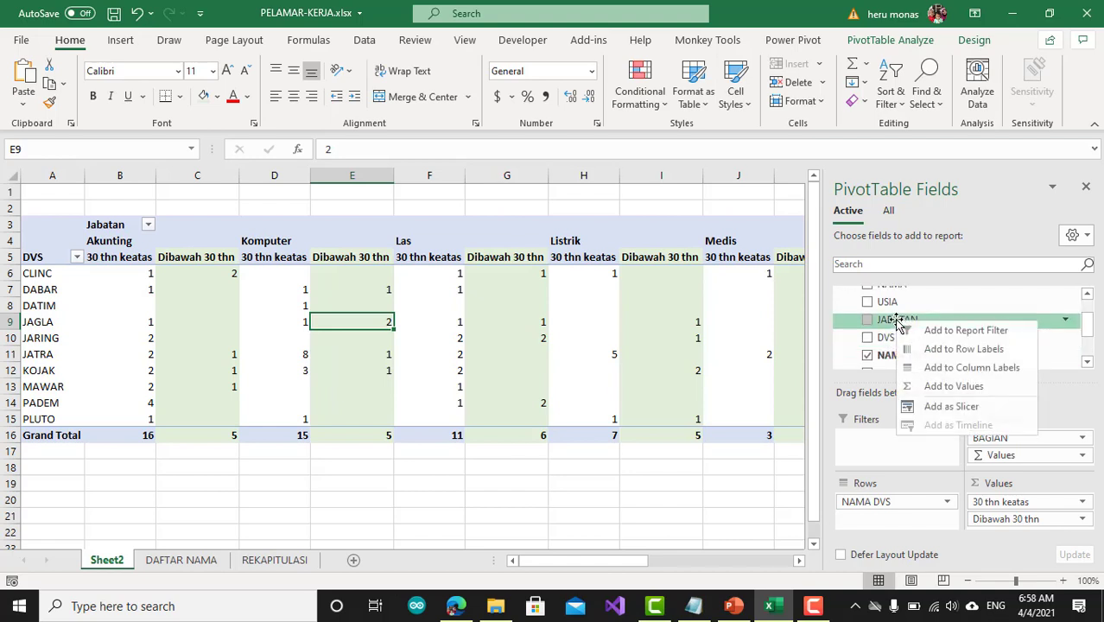
{"action": "left_click", "coordinate": [951, 407]}
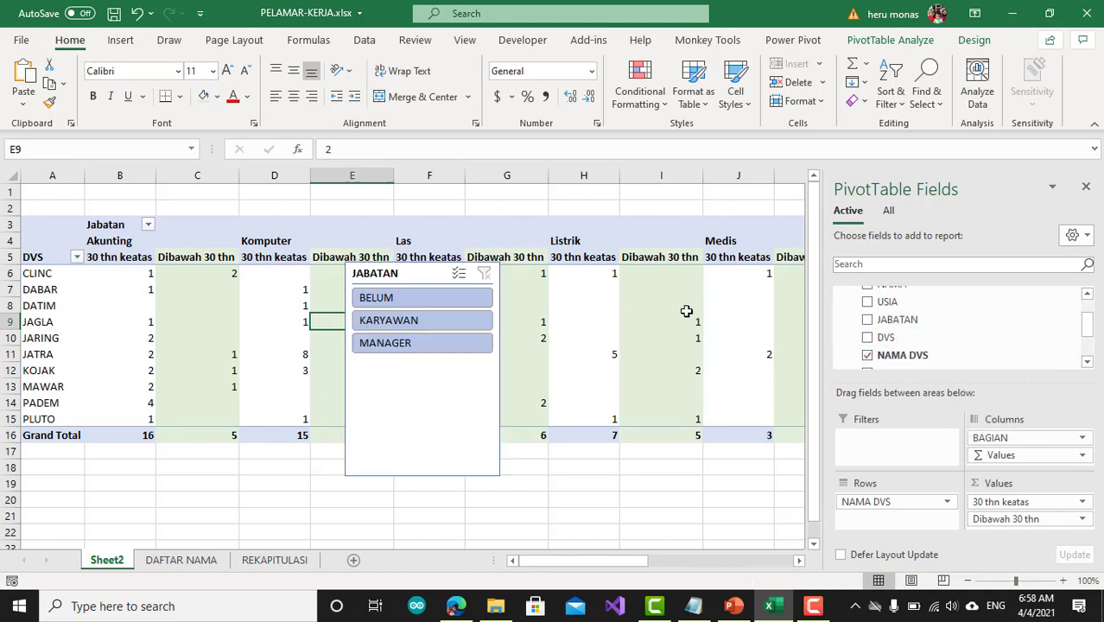
Shrink the JABATAN slicer's height and width to fit closely around its three buttons
{"action": "left_click", "coordinate": [438, 475]}
{"action": "left_click_drag", "start_coordinate": [422, 477], "coordinate": [422, 366]}
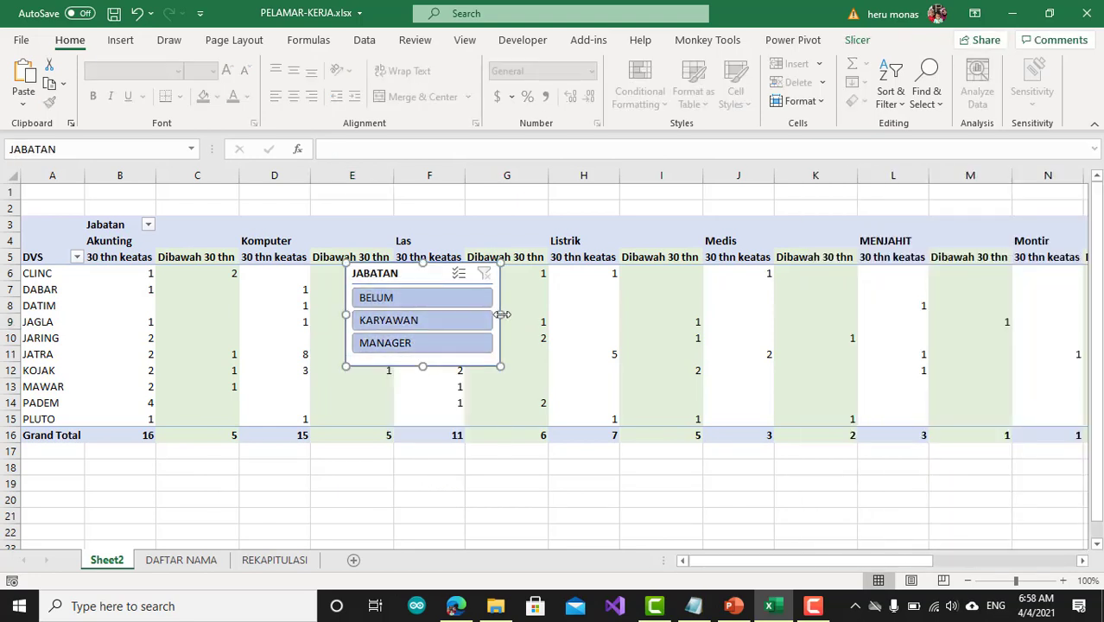
{"action": "left_click_drag", "start_coordinate": [502, 315], "coordinate": [465, 327]}
Enlarge row 2 above the PivotTable and place the JABATAN slicer there, clear of the table's headers
{"action": "left_click_drag", "start_coordinate": [4, 200], "coordinate": [4, 250]}
{"action": "left_click_drag", "start_coordinate": [359, 332], "coordinate": [39, 188]}
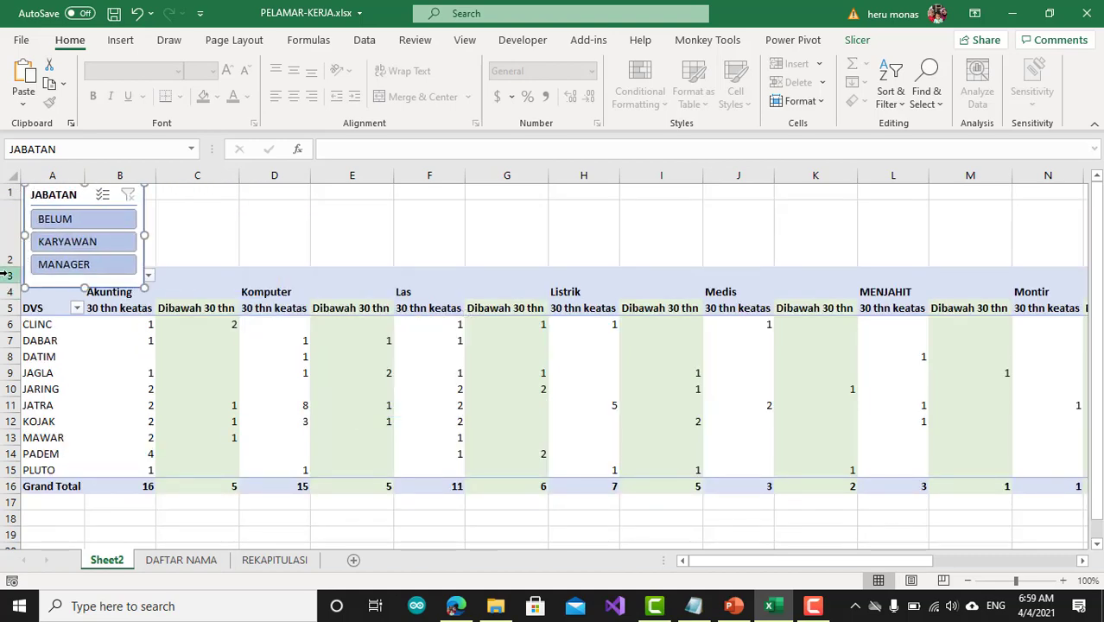
{"action": "left_click_drag", "start_coordinate": [9, 267], "coordinate": [15, 304]}
{"action": "left_click", "coordinate": [248, 263]}
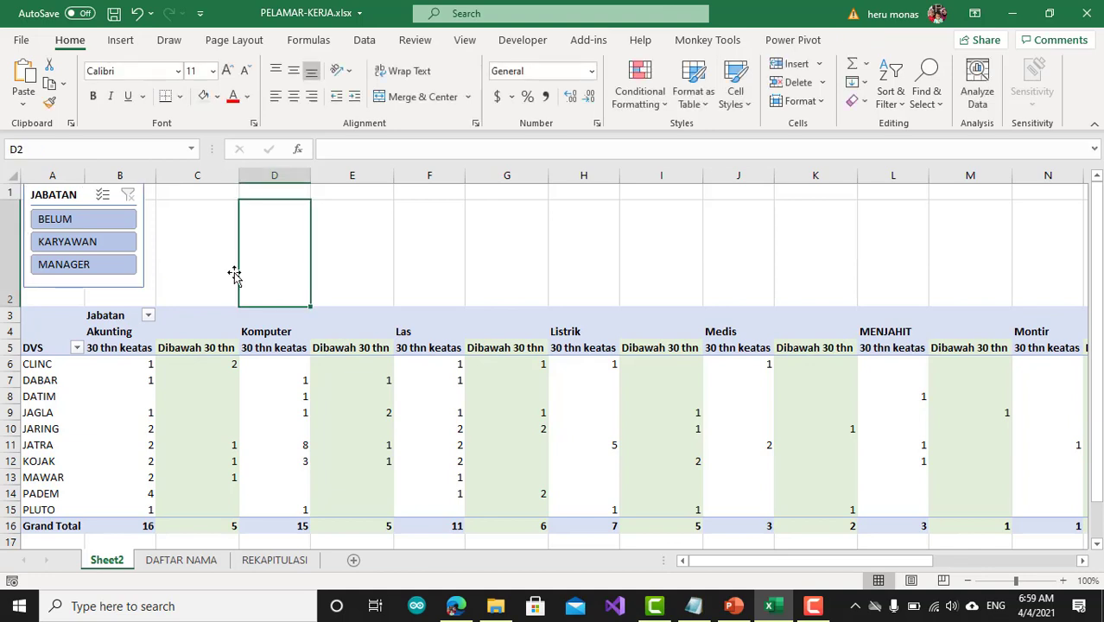
Filter the PivotTable to BELUM with the JABATAN slicer and review the total columns for both age groups
{"action": "left_click", "coordinate": [84, 223]}
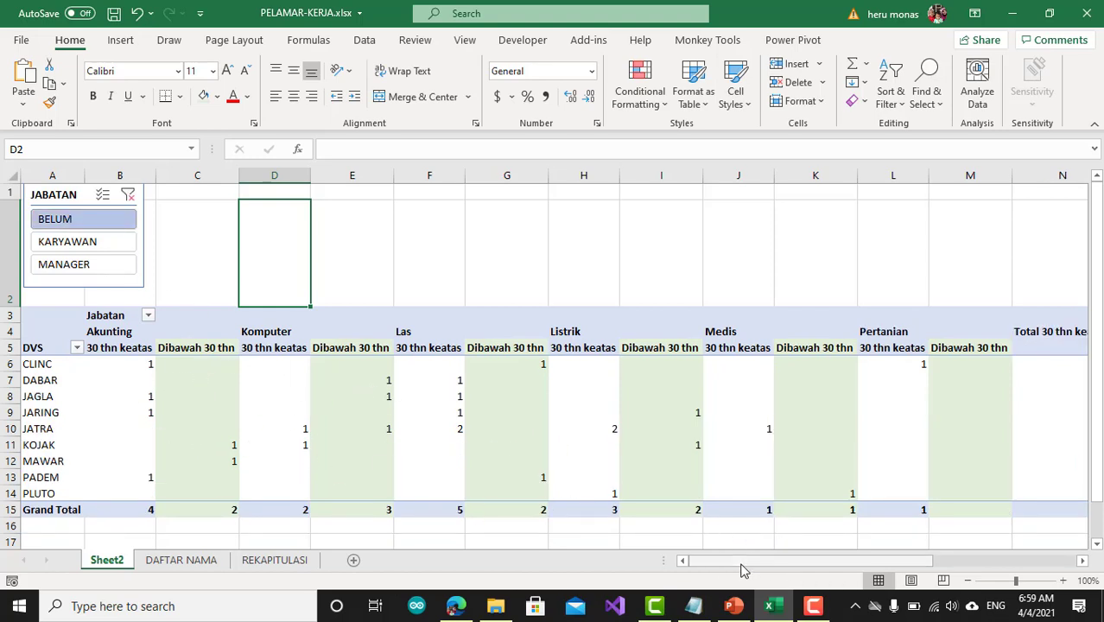
{"action": "left_click_drag", "start_coordinate": [771, 566], "coordinate": [826, 567]}
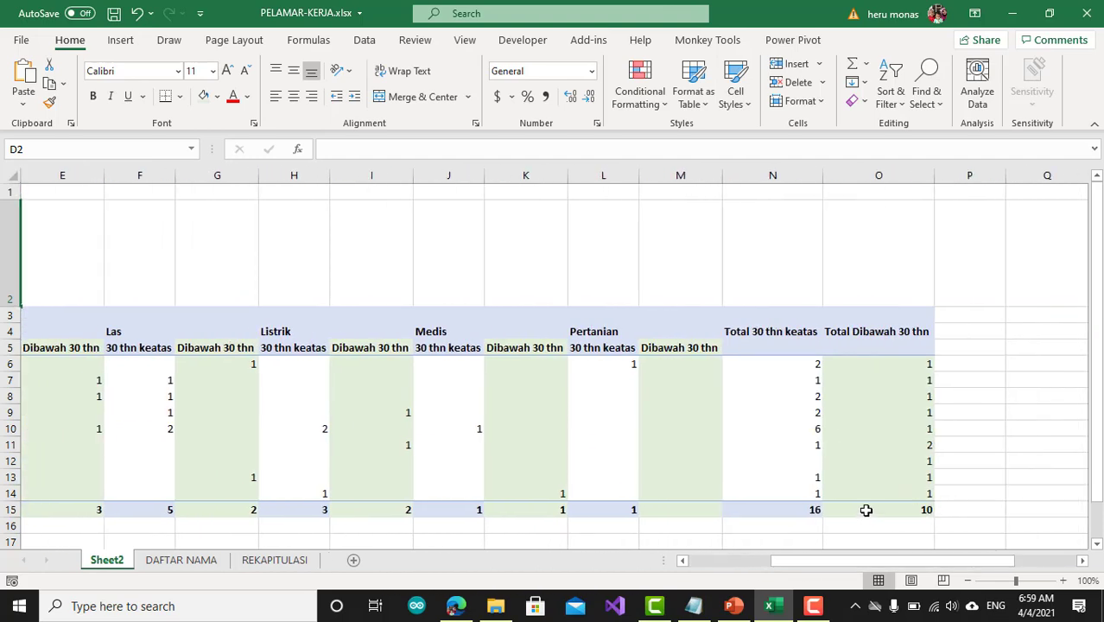
{"action": "mouse_move", "coordinate": [867, 509]}
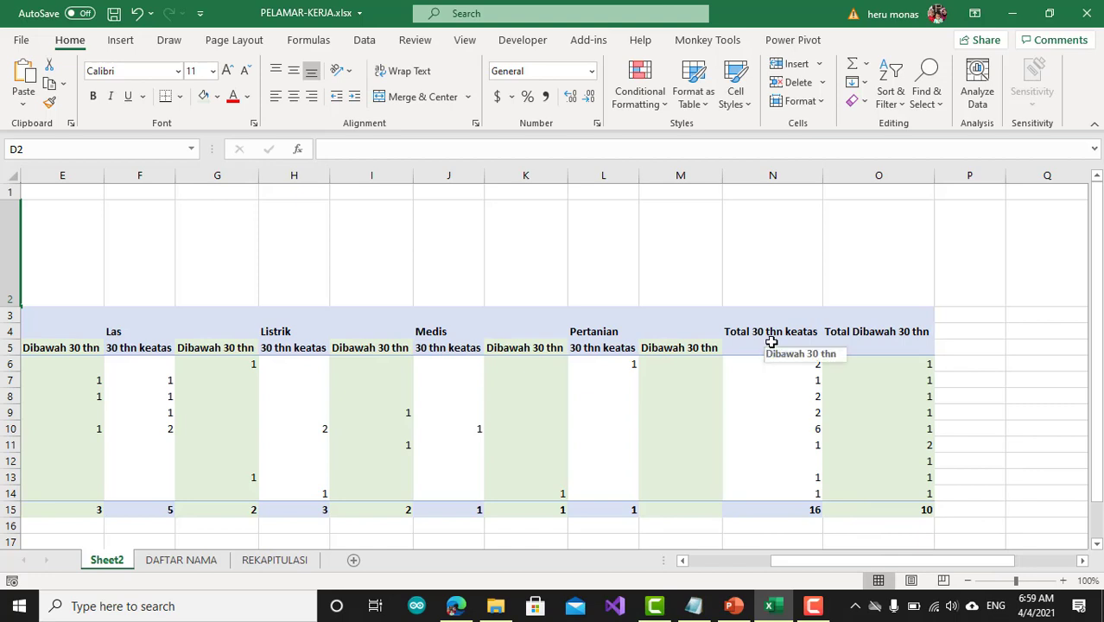
{"action": "left_click", "coordinate": [809, 510]}
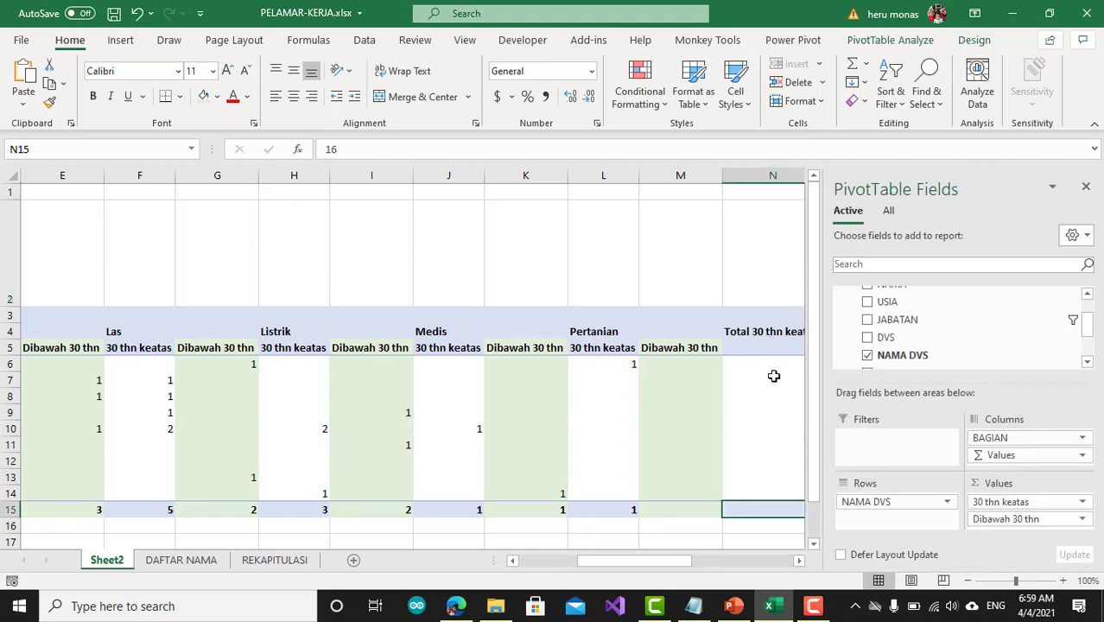
{"action": "left_click", "coordinate": [1087, 185]}
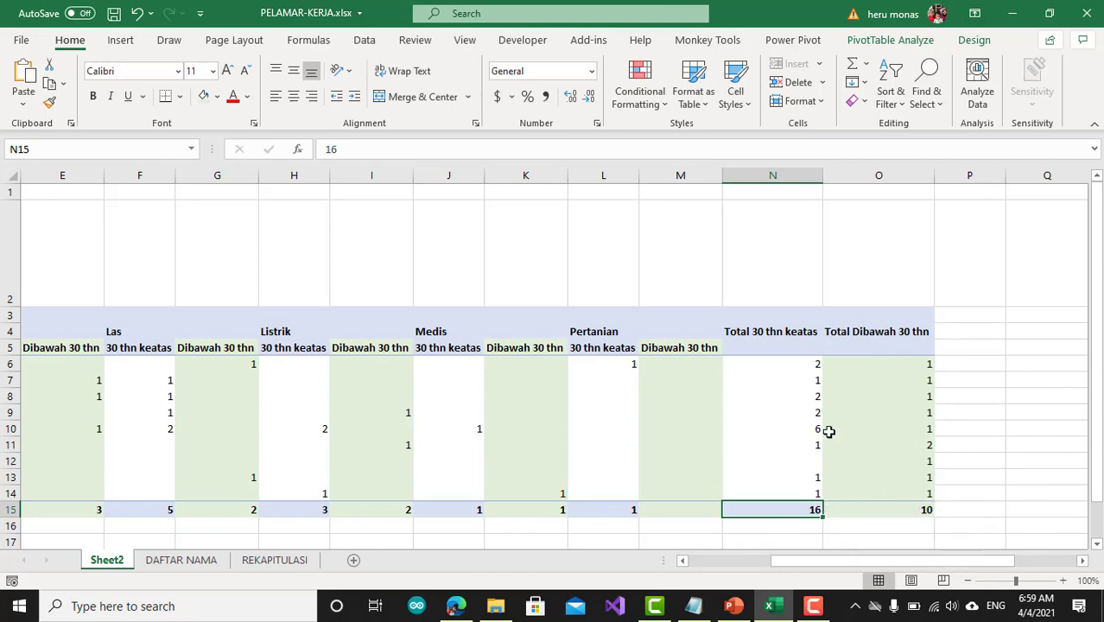
{"action": "left_click_drag", "start_coordinate": [849, 557], "coordinate": [681, 564]}
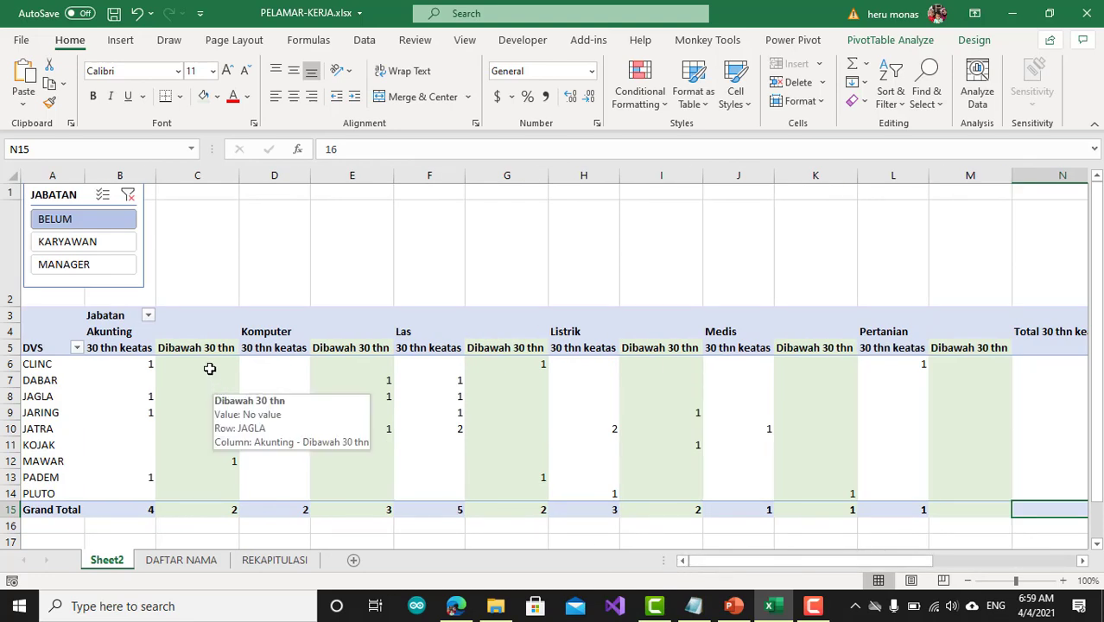
Filter the PivotTable by KARYAWAN and review its totals, and switch the slicer to MANAGER
{"action": "left_click", "coordinate": [120, 249]}
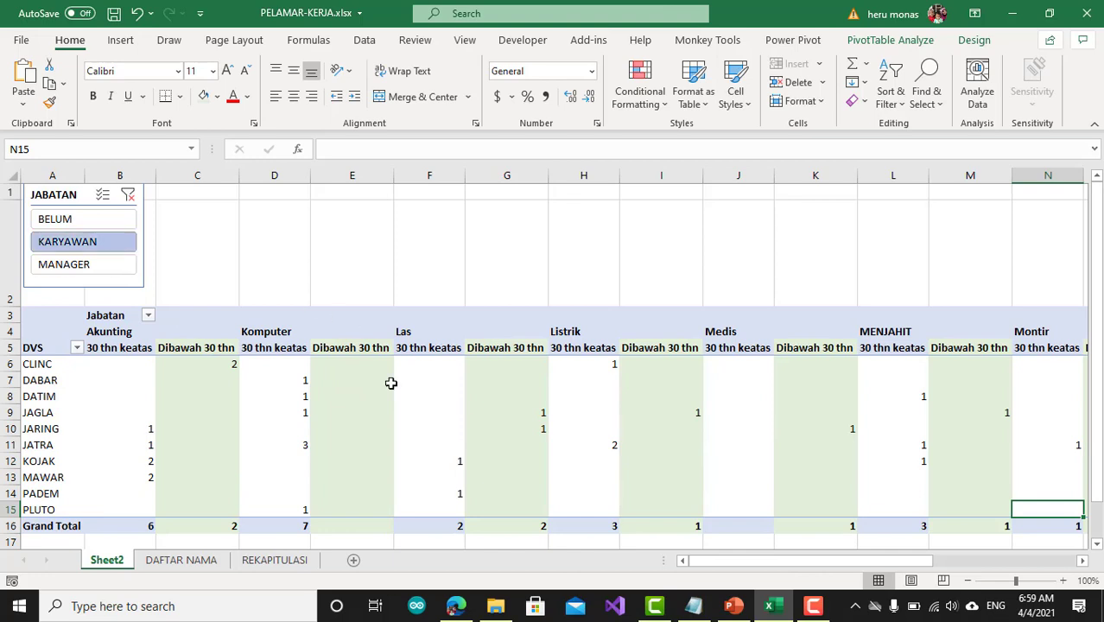
{"action": "left_click_drag", "start_coordinate": [728, 564], "coordinate": [741, 563]}
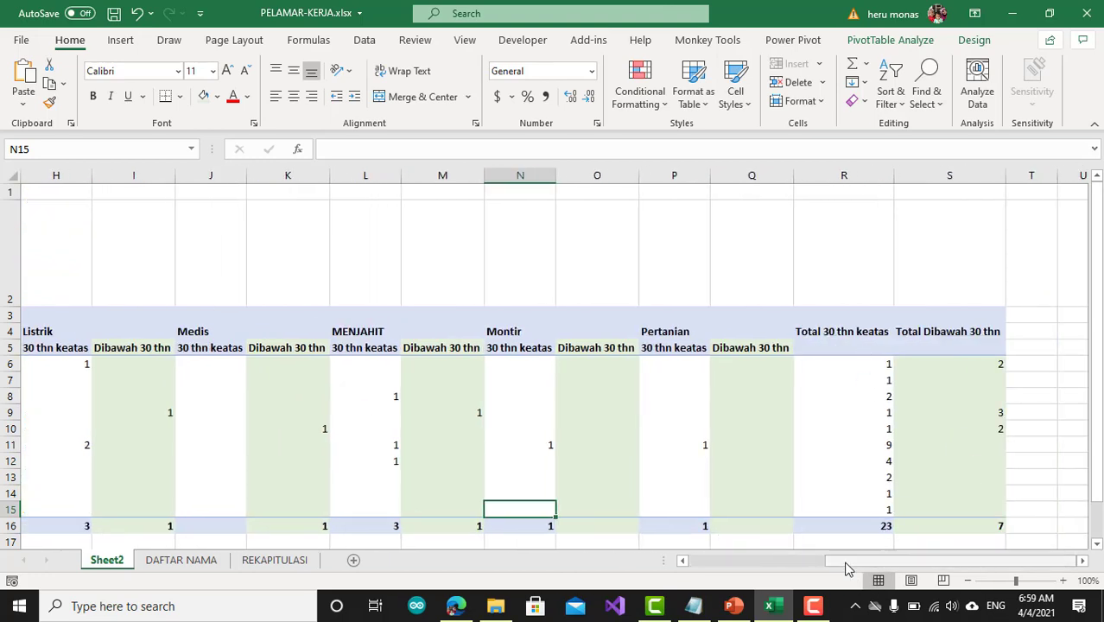
{"action": "left_click_drag", "start_coordinate": [844, 563], "coordinate": [638, 563]}
{"action": "left_click", "coordinate": [81, 264]}
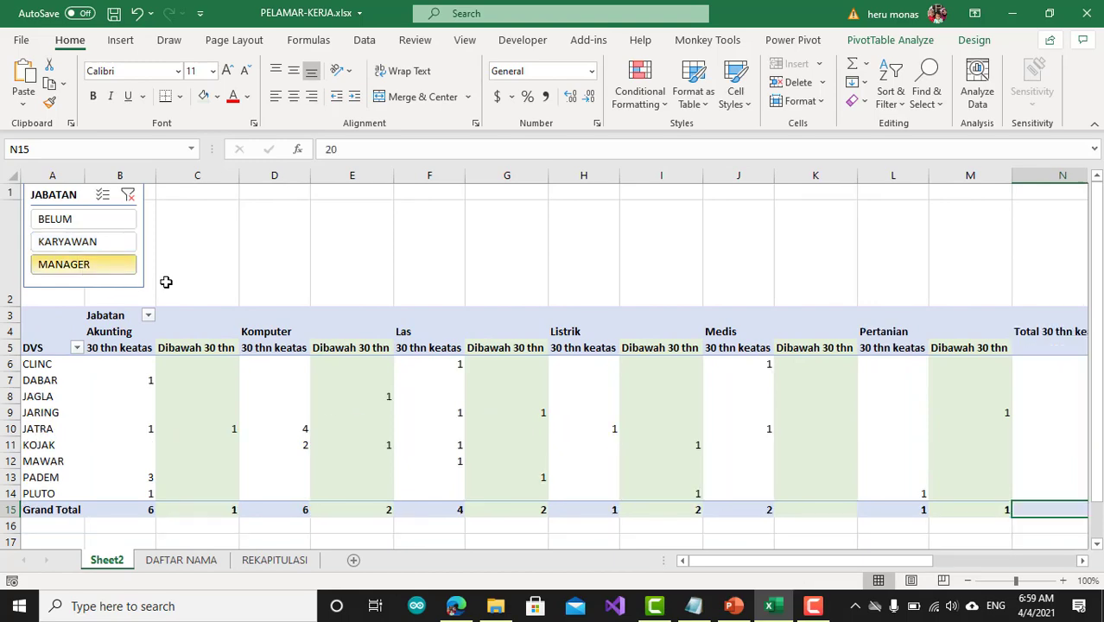
{"action": "left_click_drag", "start_coordinate": [722, 564], "coordinate": [682, 563]}
Select both KARYAWAN and MANAGER in the JABATAN slicer and review the age-group totals for experienced applicants
{"action": "left_click", "coordinate": [117, 245]}
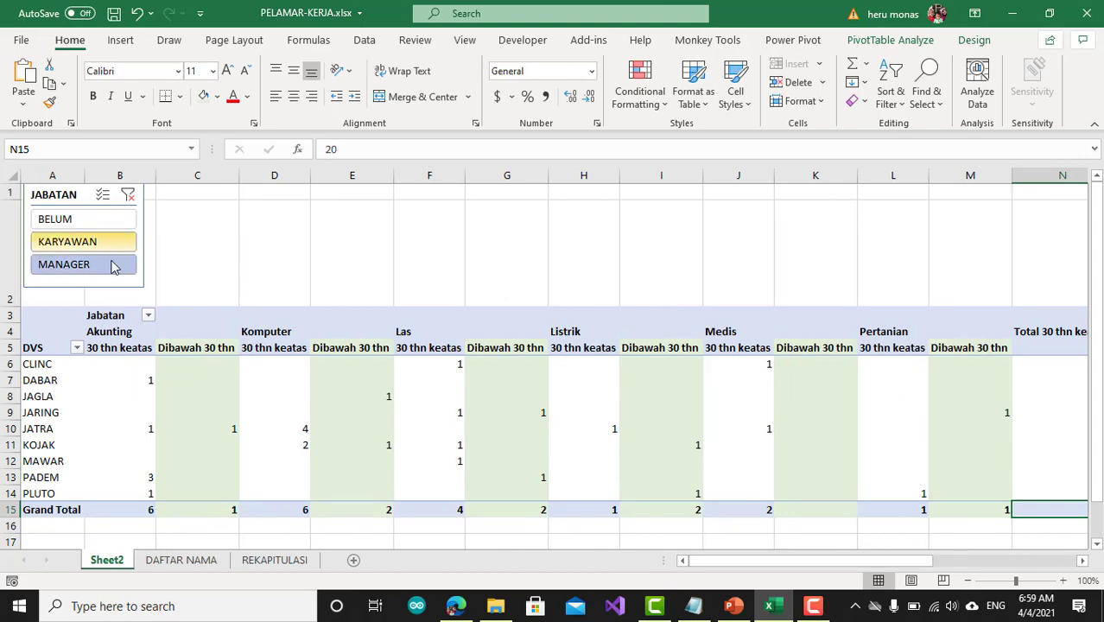
{"action": "left_click", "coordinate": [112, 266], "text": "ctrl"}
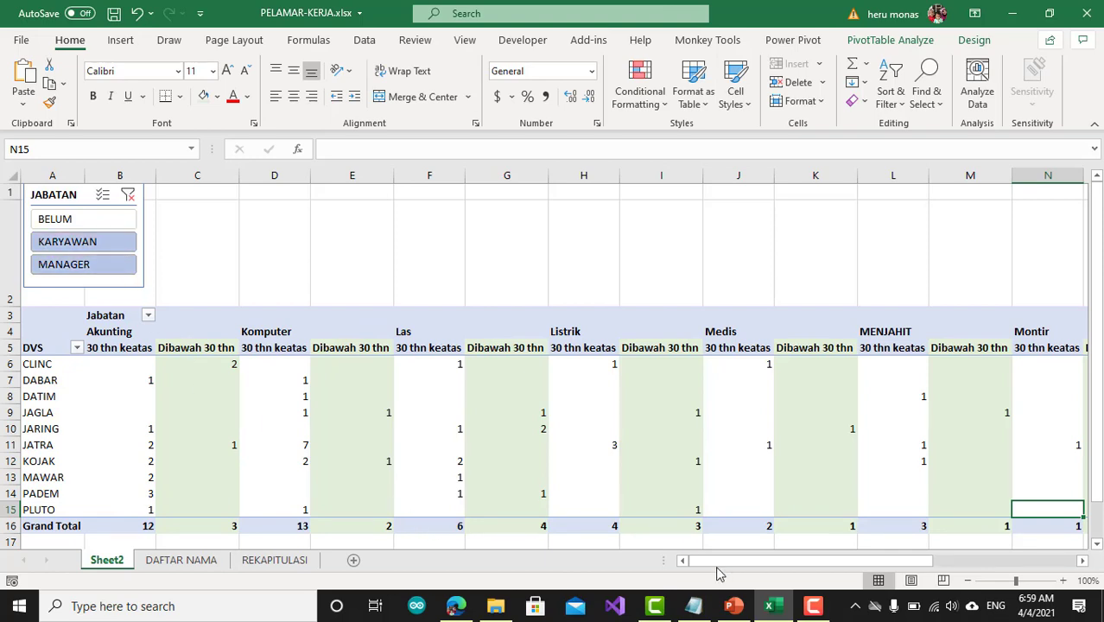
{"action": "left_click_drag", "start_coordinate": [731, 567], "coordinate": [868, 570]}
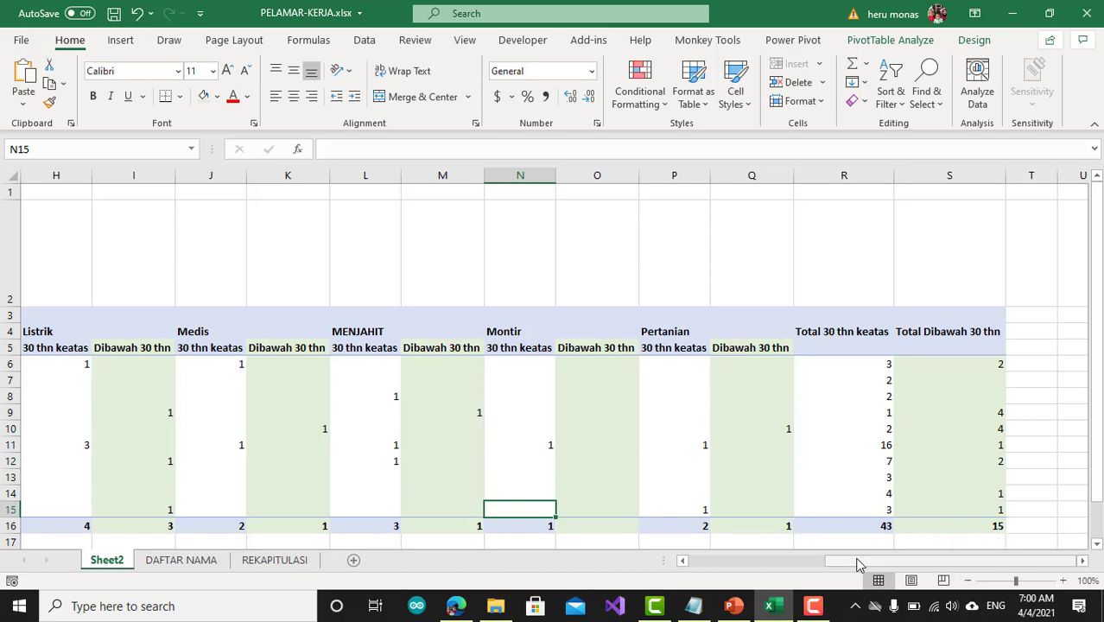
{"action": "left_click_drag", "start_coordinate": [857, 567], "coordinate": [689, 570]}
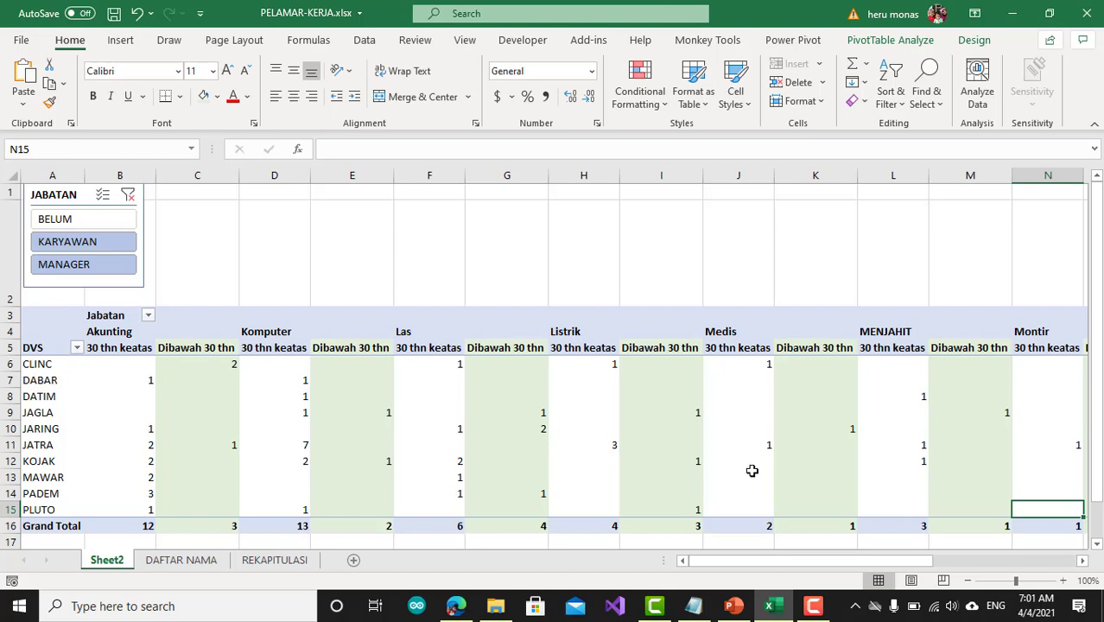
{"action": "left_click", "coordinate": [813, 605]}
{"action": "left_click", "coordinate": [1071, 532]}
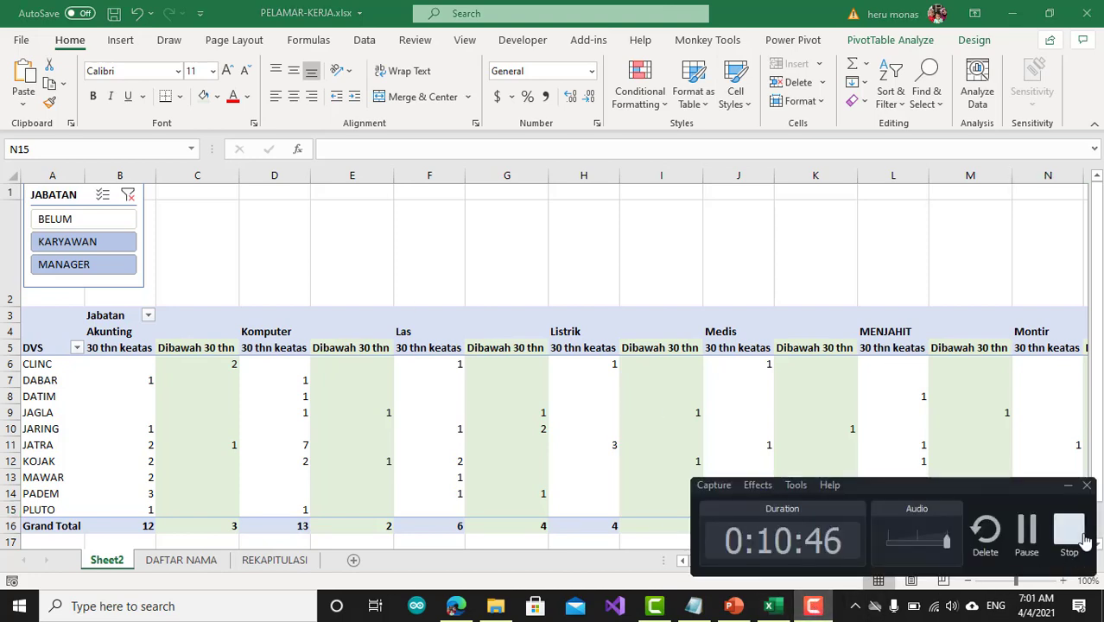